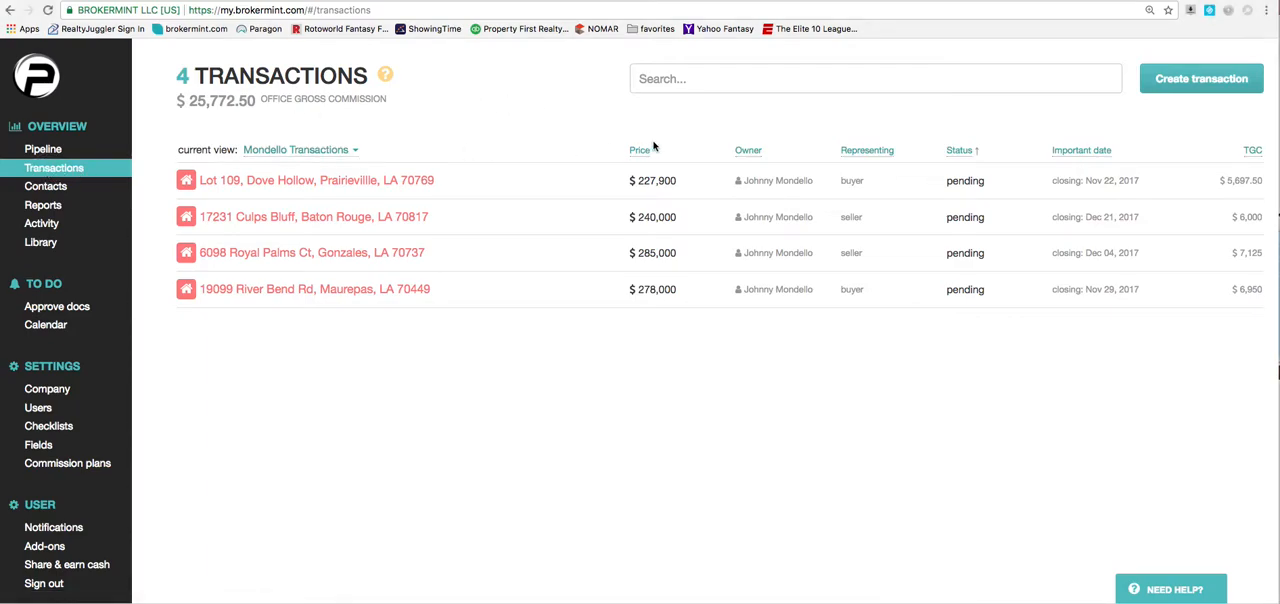
Create a new transaction of type Traditional sale with the status Pending.
{"action": "left_click", "coordinate": [1218, 80]}
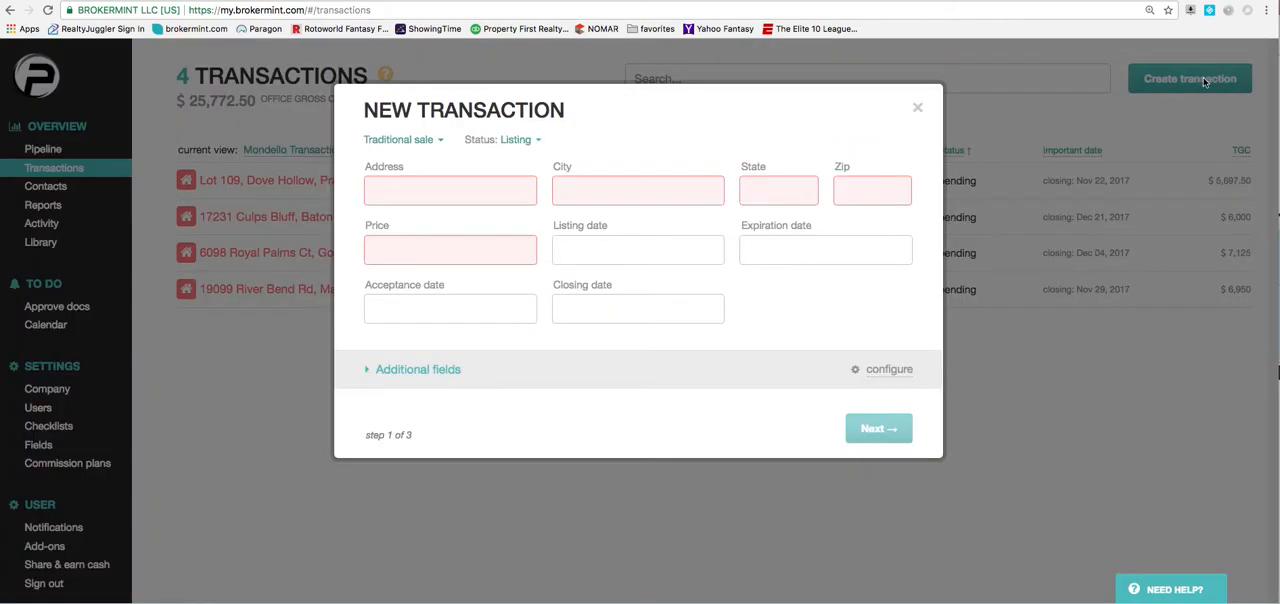
{"action": "left_click", "coordinate": [437, 141]}
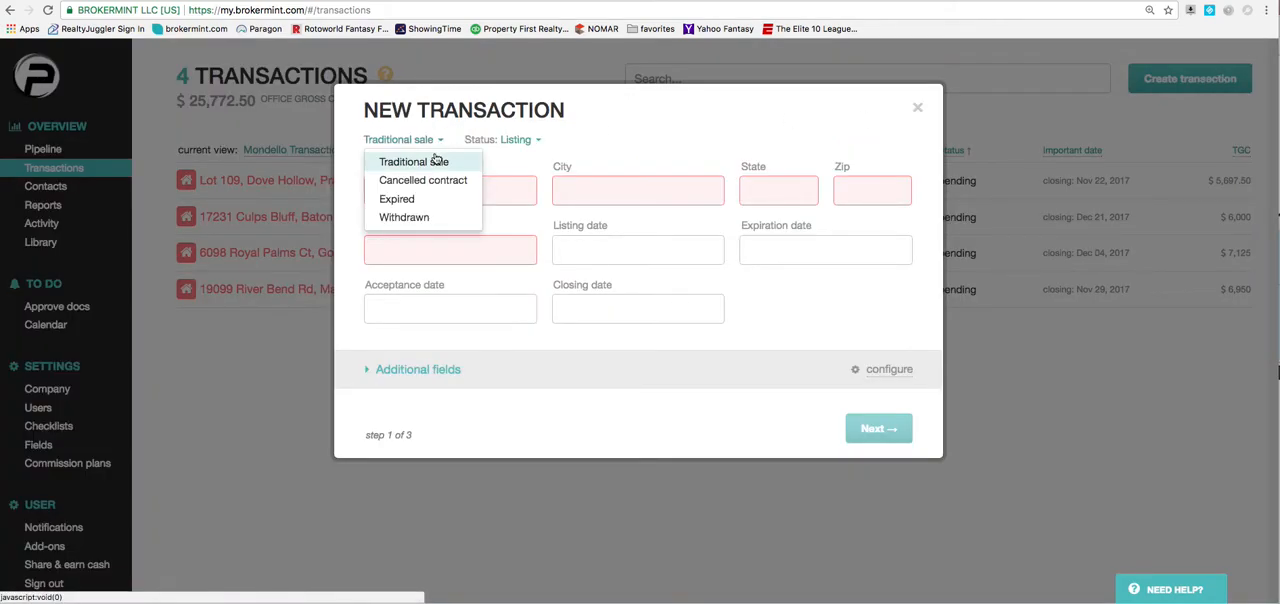
{"action": "left_click", "coordinate": [437, 161]}
{"action": "left_click", "coordinate": [537, 141]}
{"action": "left_click", "coordinate": [512, 177]}
Fill in the property's full address from the saved autofill entry and set the price to $350,000.
{"action": "left_click", "coordinate": [491, 190]}
{"action": "type", "text": "143"}
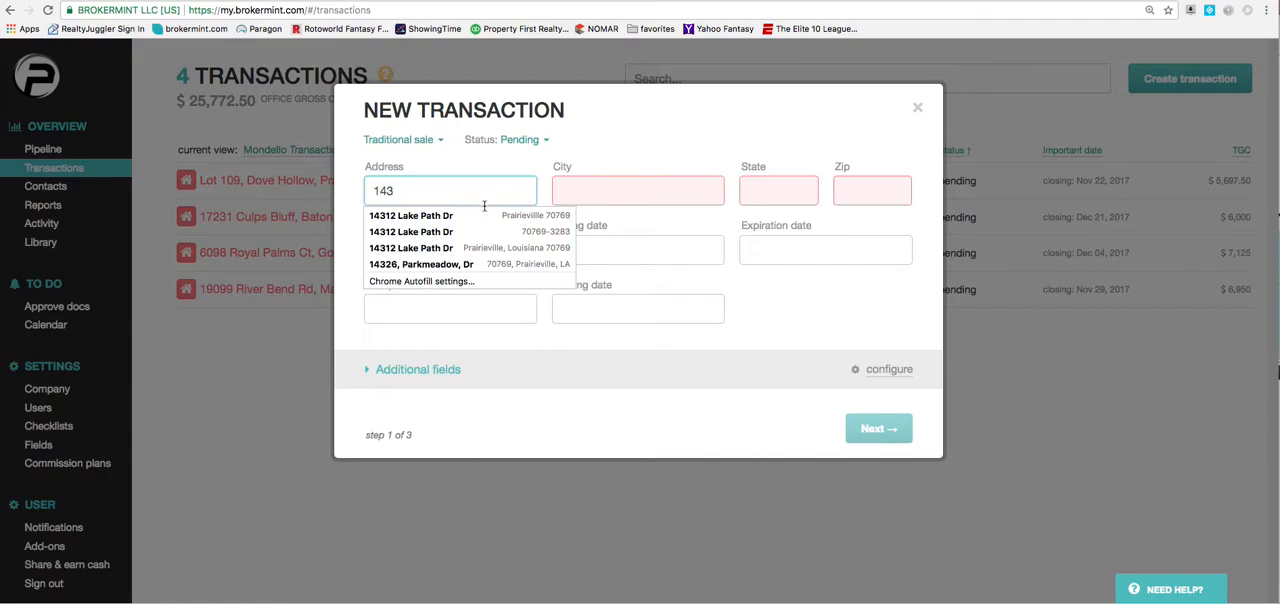
{"action": "left_click", "coordinate": [483, 215]}
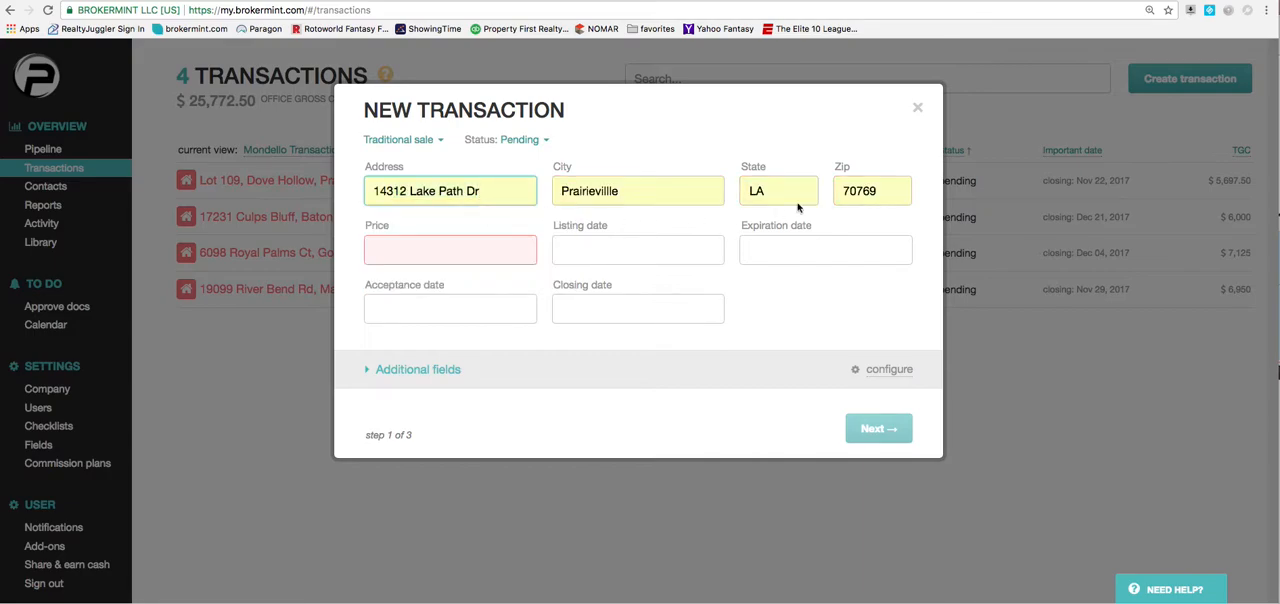
{"action": "left_click", "coordinate": [505, 254]}
{"action": "type", "text": "350000"}
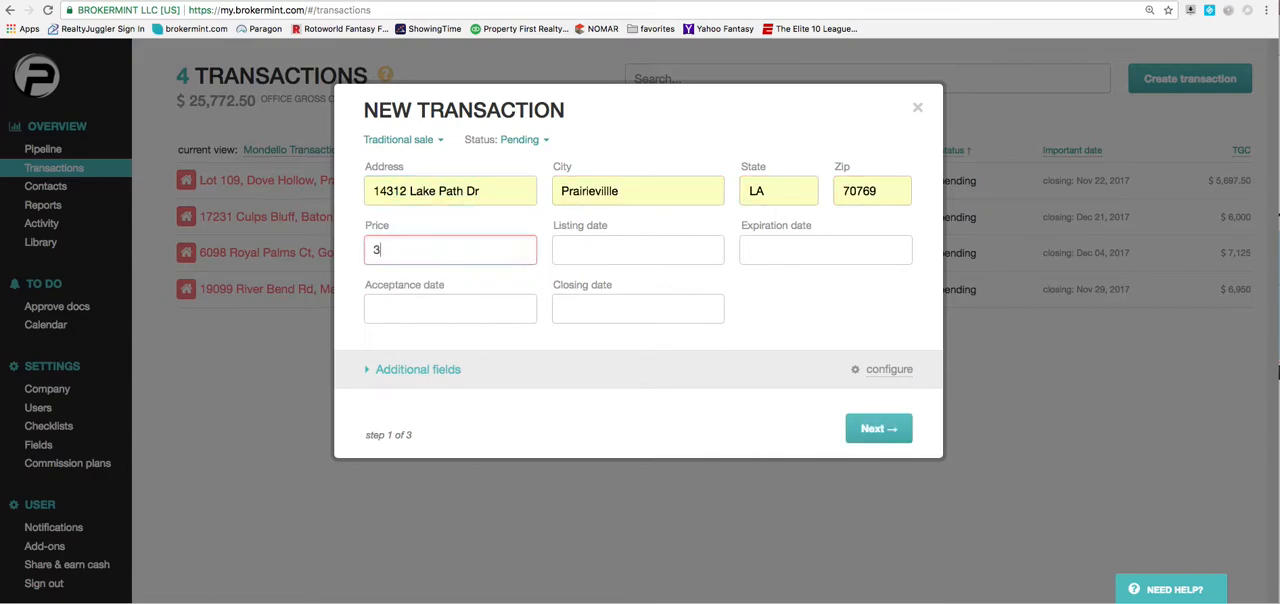
Set the acceptance date to Dec 13, 2017 and the closing date to Jan 19, 2018, leaving listing and expiration dates empty.
{"action": "left_click", "coordinate": [682, 254]}
{"action": "left_click", "coordinate": [829, 248]}
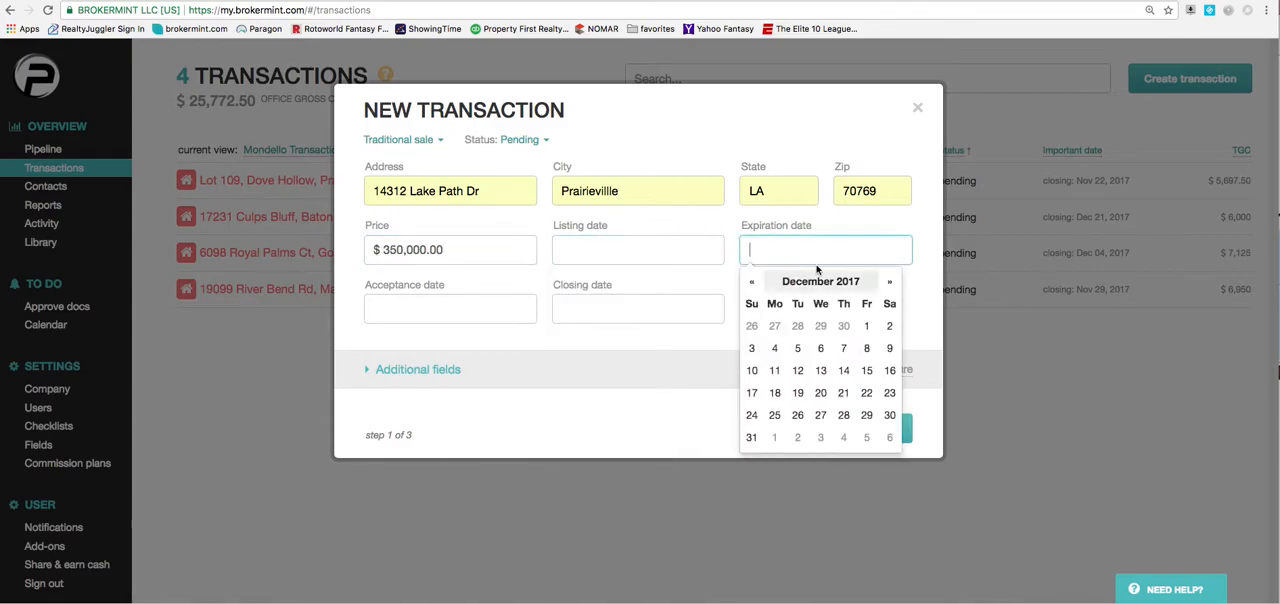
{"action": "left_click", "coordinate": [518, 309]}
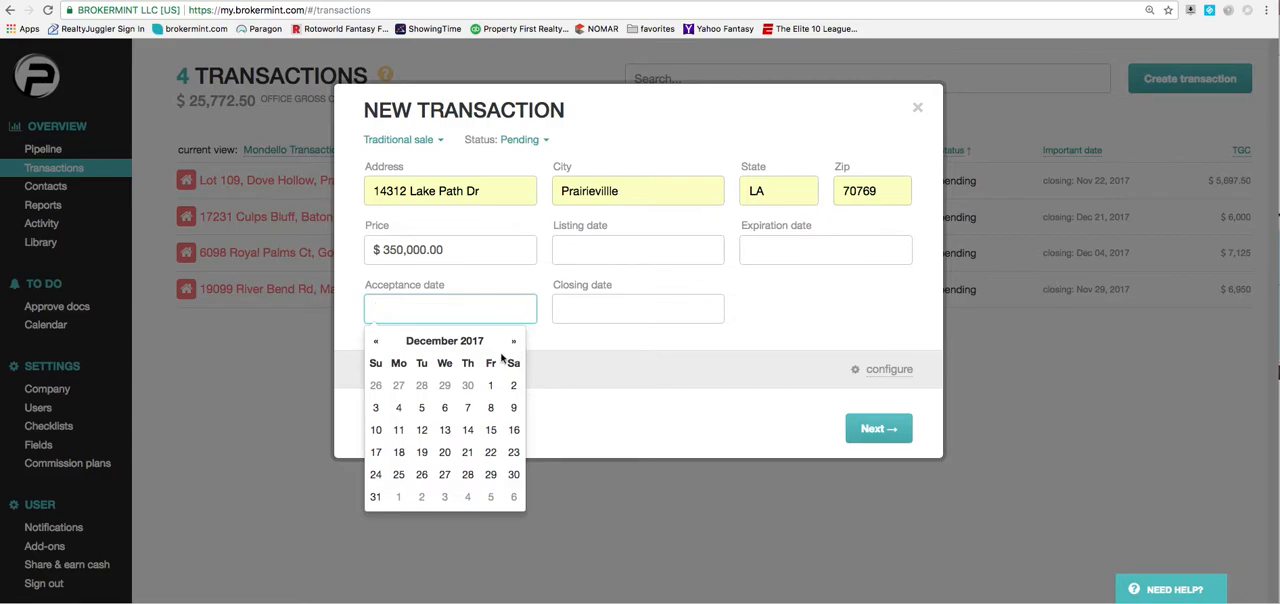
{"action": "left_click", "coordinate": [467, 431]}
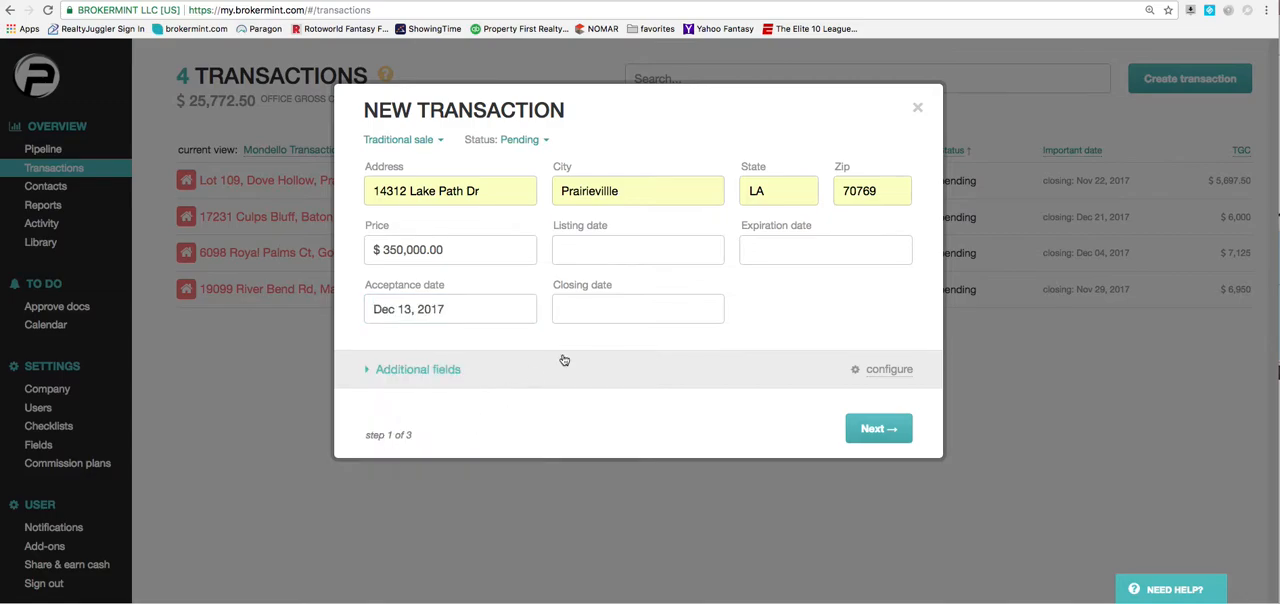
{"action": "left_click", "coordinate": [709, 312]}
{"action": "left_click", "coordinate": [701, 341]}
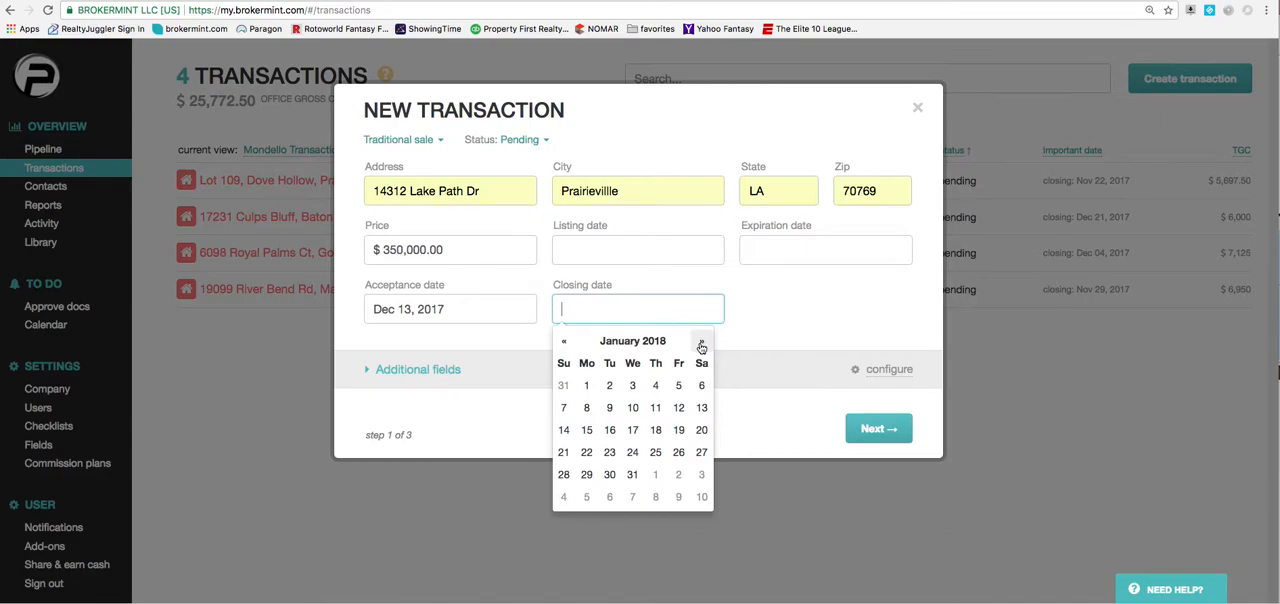
{"action": "left_click", "coordinate": [677, 430]}
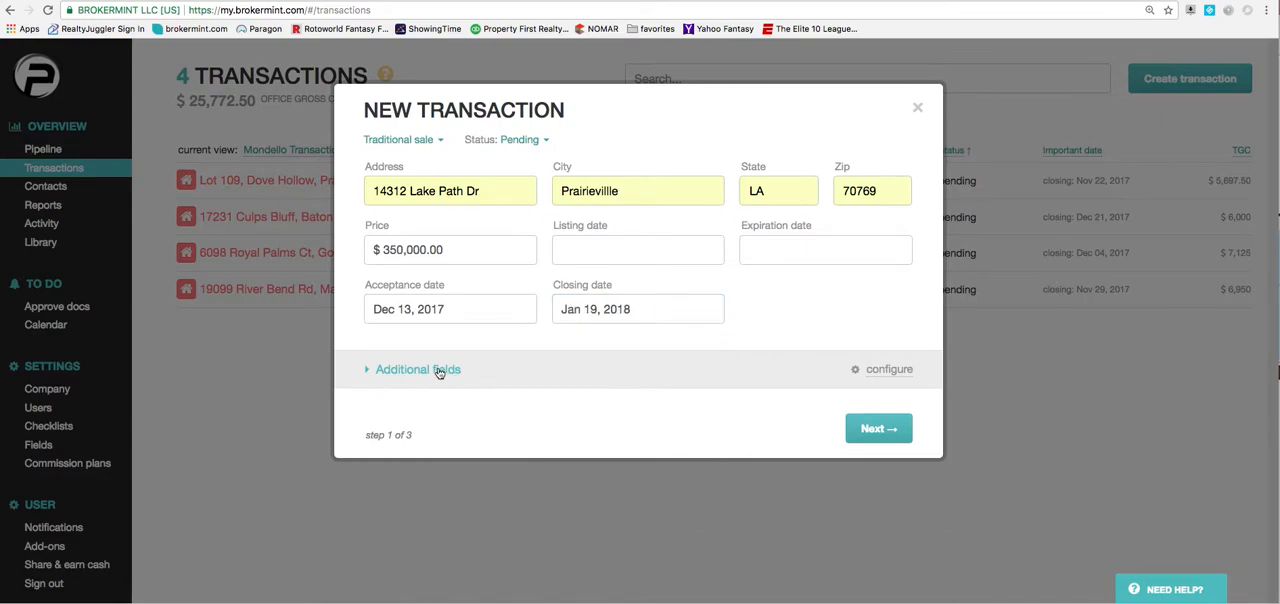
In the additional fields, enter 5000 for seller-paid closing costs and set the home warranty to Yes, ordered by ME.
{"action": "left_click", "coordinate": [438, 370]}
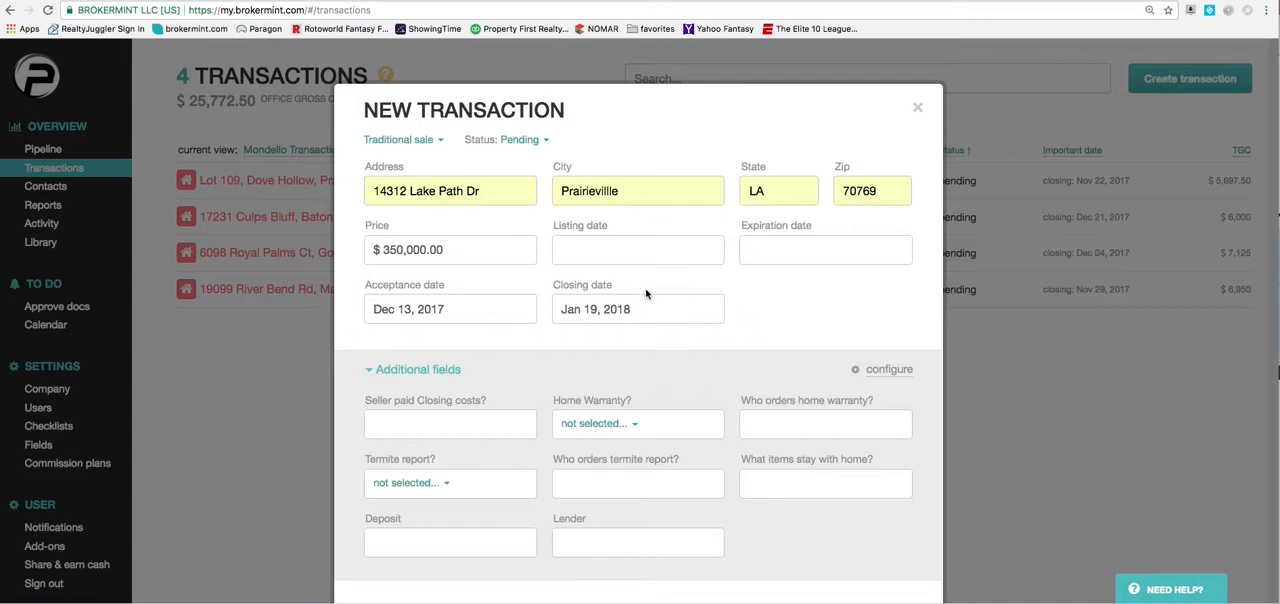
{"action": "scroll", "coordinate": [640, 295], "scroll_direction": "down", "scroll_amount": 2}
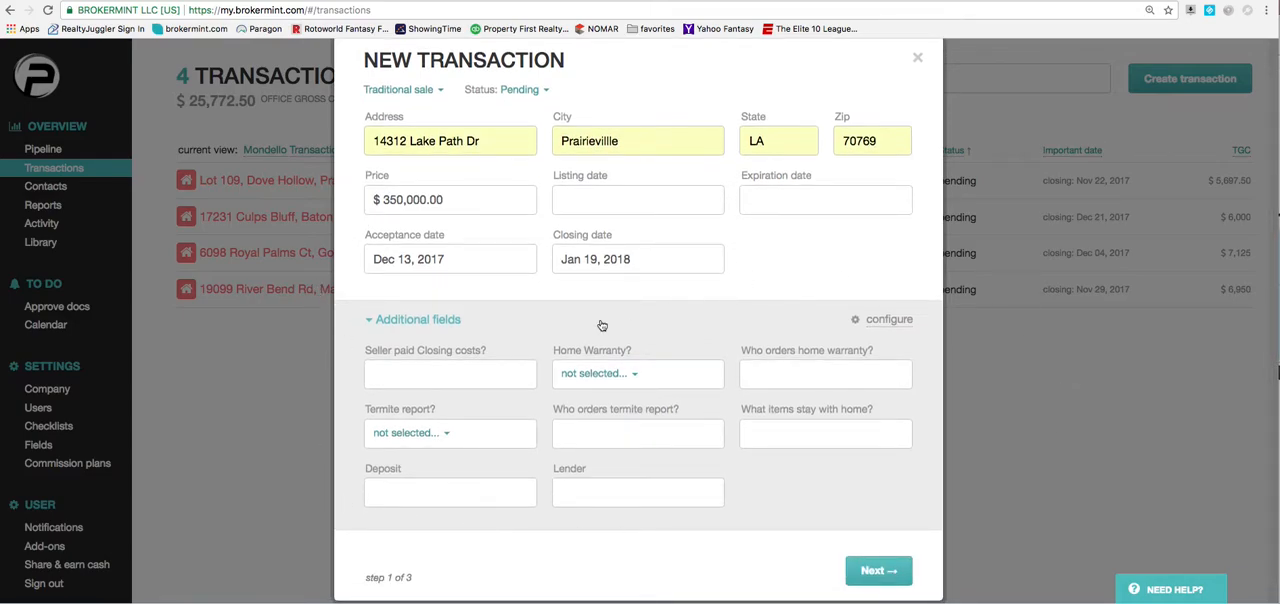
{"action": "left_click", "coordinate": [464, 373]}
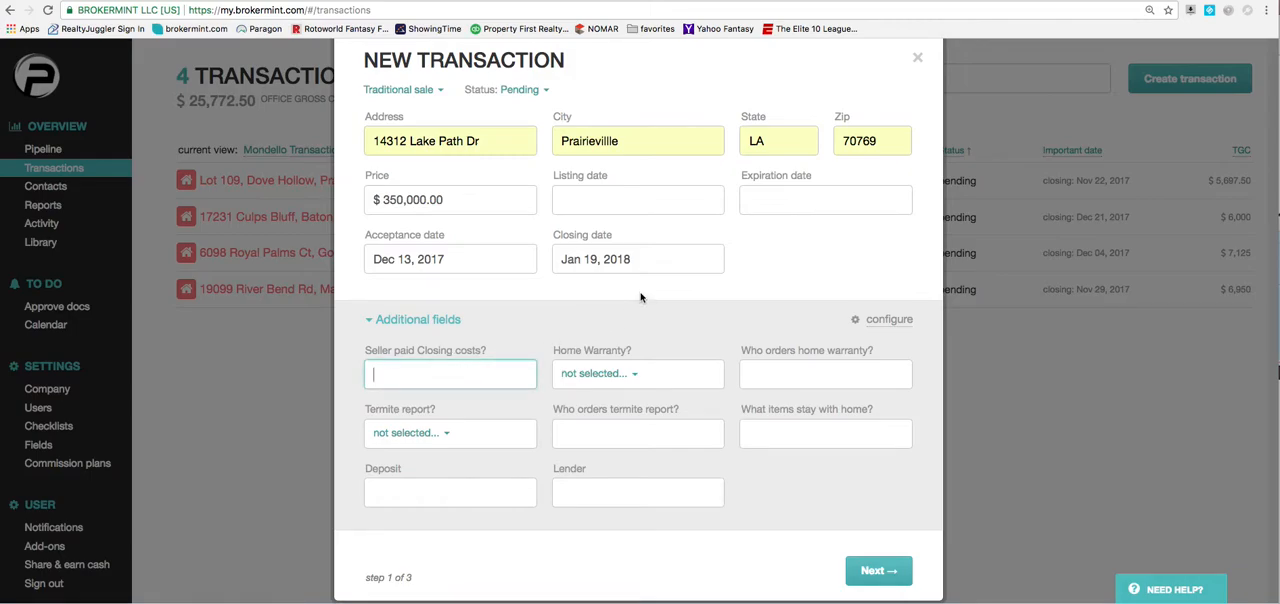
{"action": "type", "text": "5000"}
{"action": "left_click", "coordinate": [598, 380]}
{"action": "left_click", "coordinate": [588, 402]}
{"action": "left_click", "coordinate": [778, 375]}
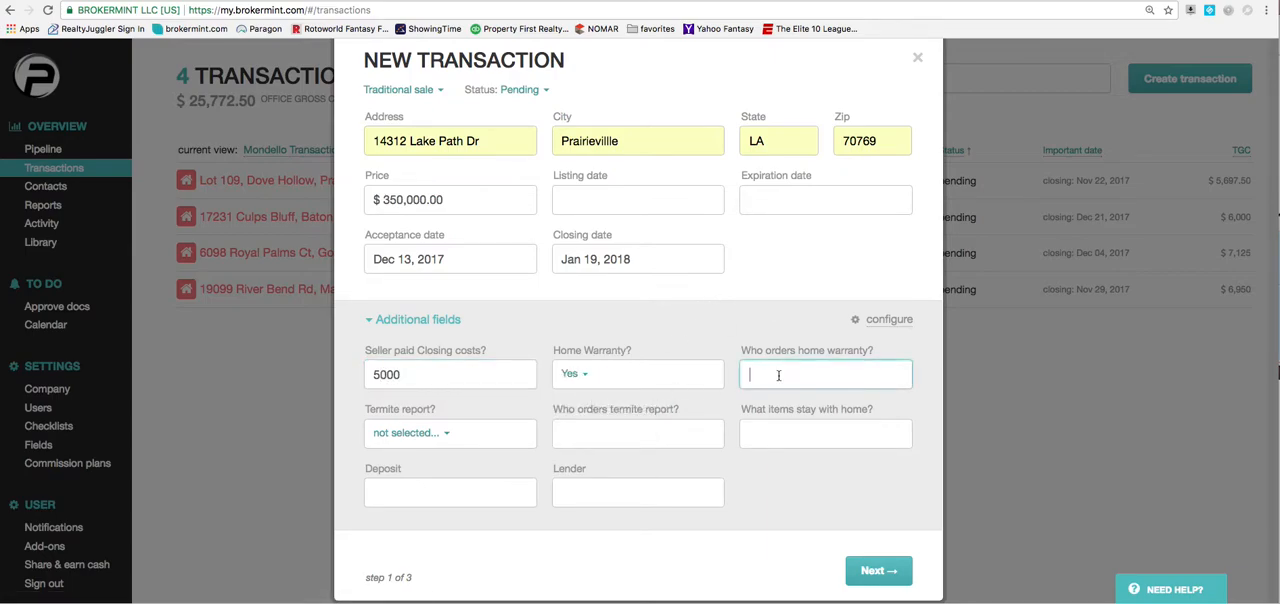
Set the termite report to Yes and enter SELLER as the party ordering it.
{"action": "left_click", "coordinate": [410, 432]}
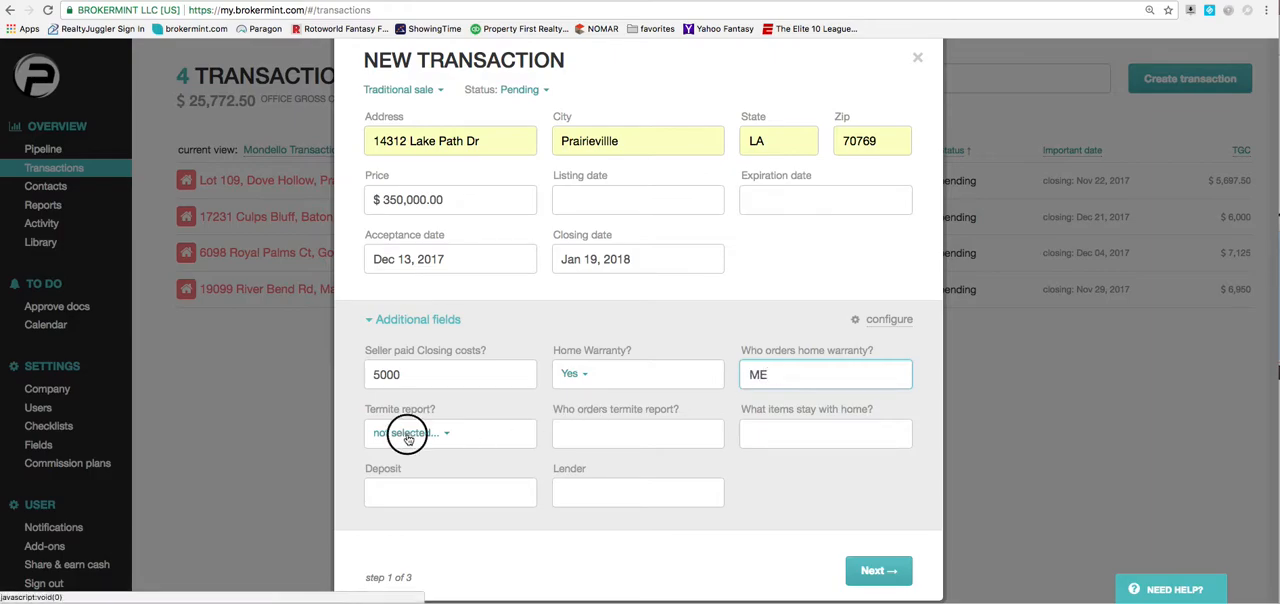
{"action": "left_click", "coordinate": [407, 459]}
{"action": "left_click", "coordinate": [608, 436]}
{"action": "type", "text": "SELLER"}
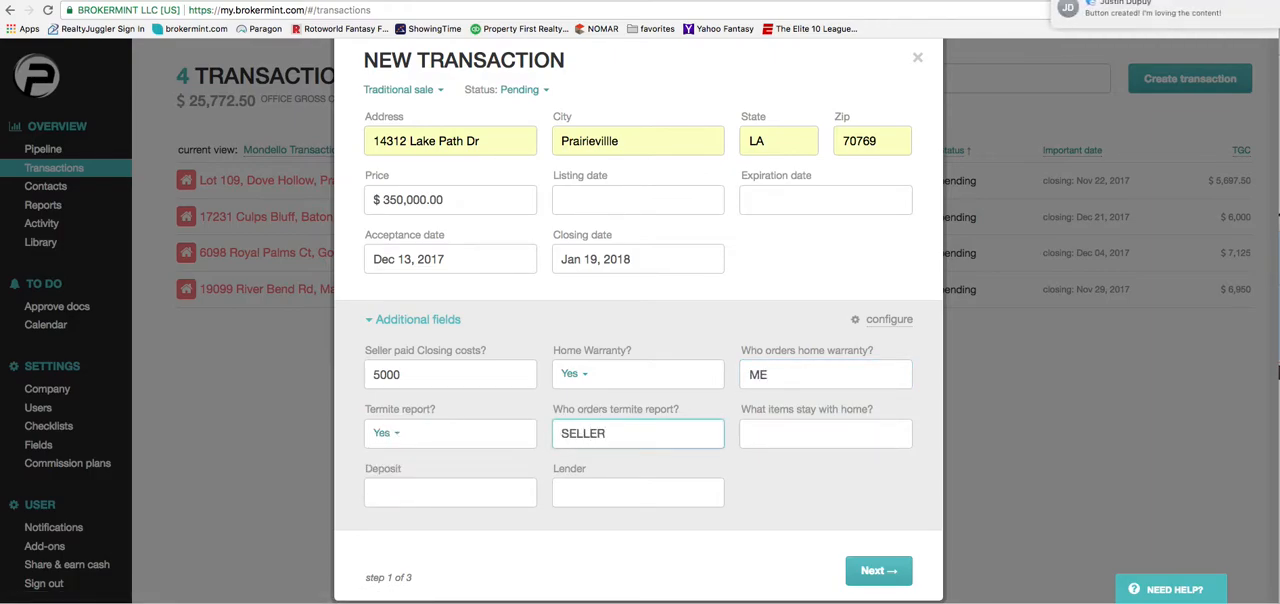
Enter fridge as the item staying, 500 as deposit and ABC loan officer as lender, and continue to the contacts.
{"action": "key", "text": "Tab"}
{"action": "type", "text": "frod"}
{"action": "key", "text": "BackSpace"}
{"action": "type", "text": "idge"}
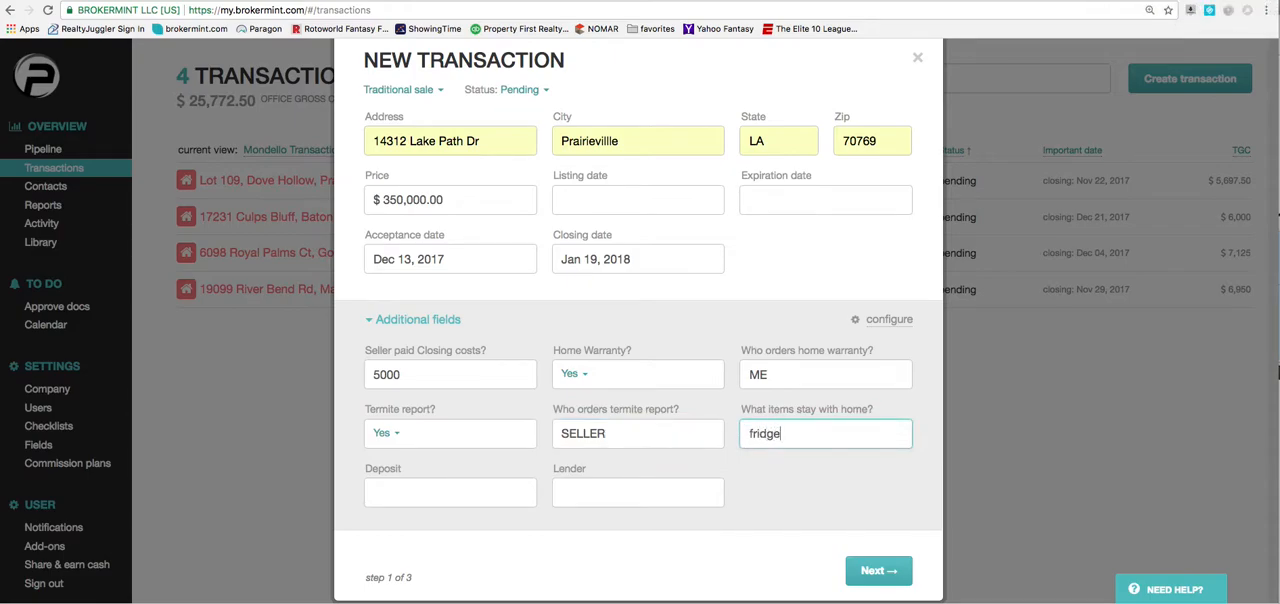
{"action": "left_click", "coordinate": [468, 492]}
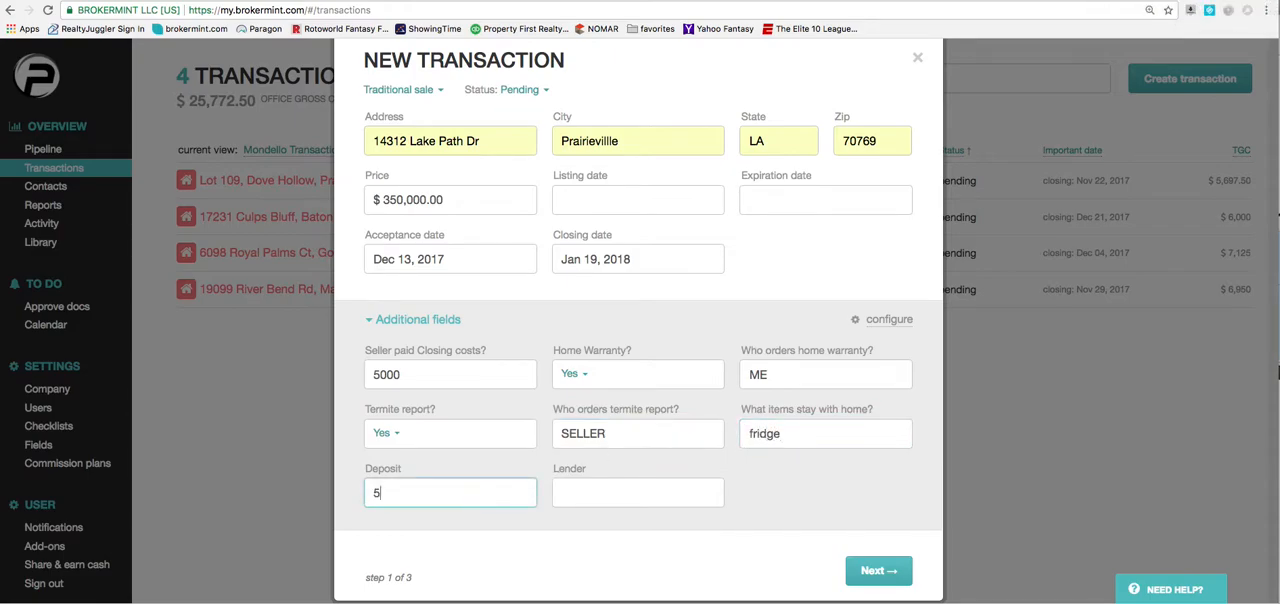
{"action": "left_click", "coordinate": [638, 495]}
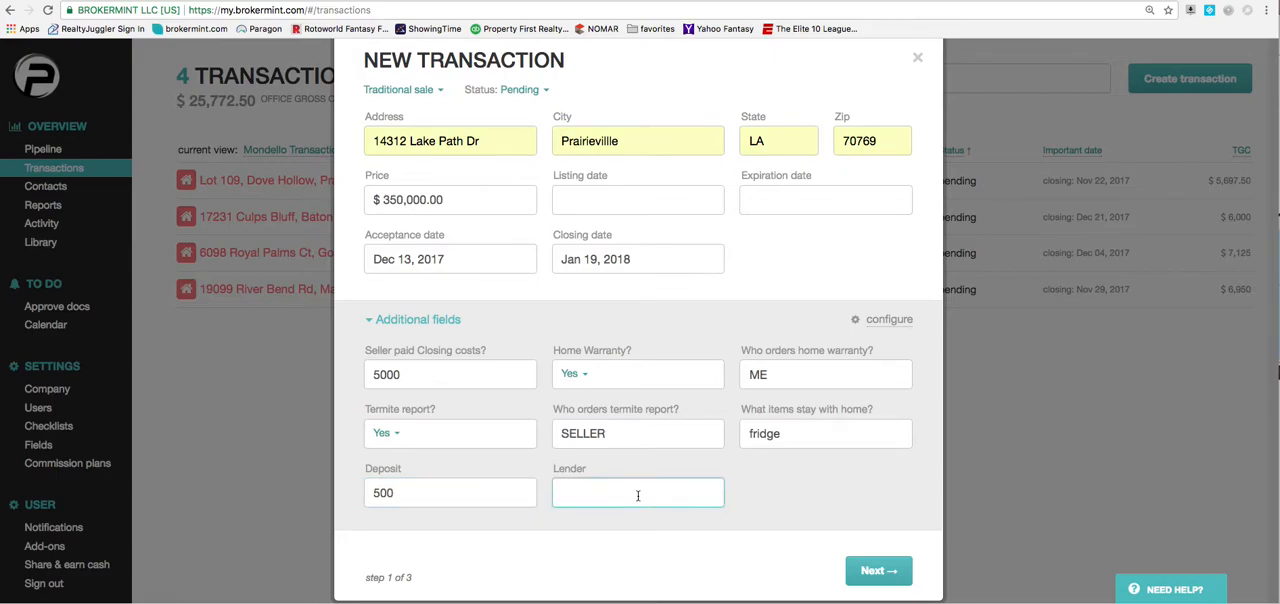
{"action": "type", "text": "ABC loan officer"}
{"action": "left_click", "coordinate": [879, 570]}
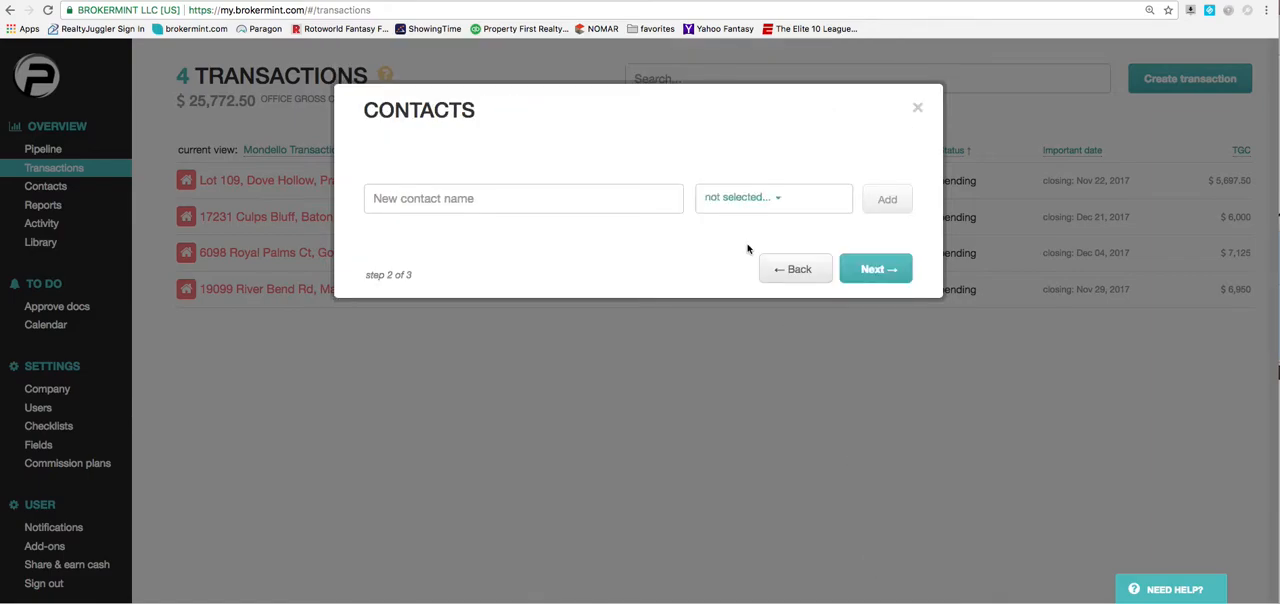
Search the existing contacts for "choice" and "cypres".
{"action": "left_click", "coordinate": [578, 207]}
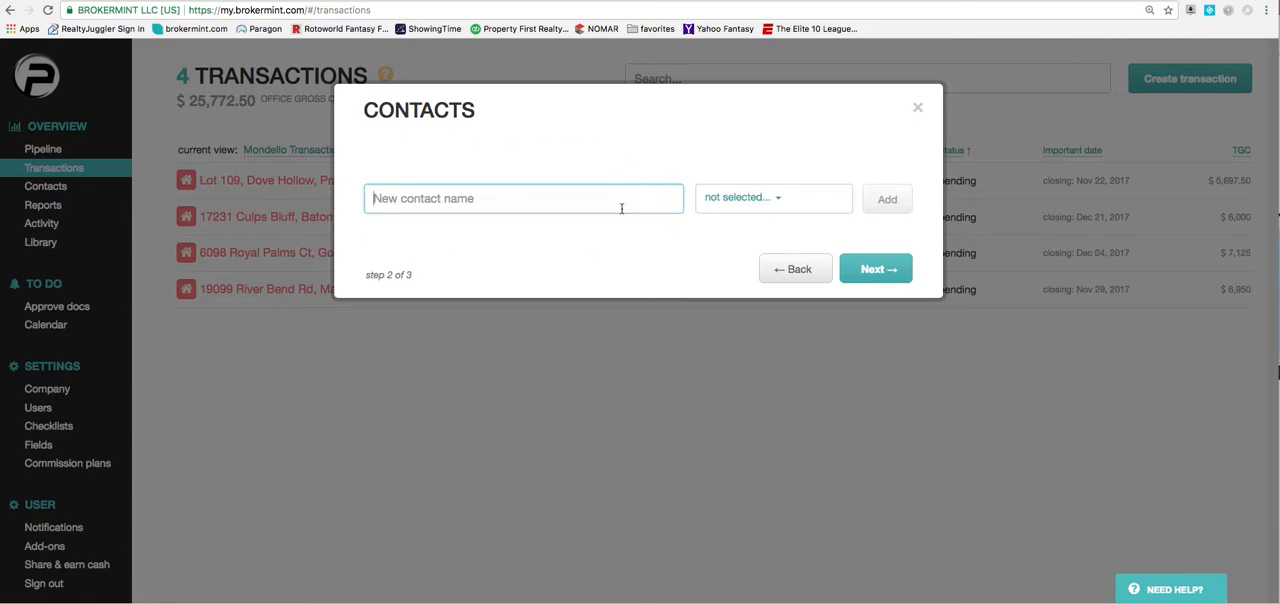
{"action": "type", "text": "choice"}
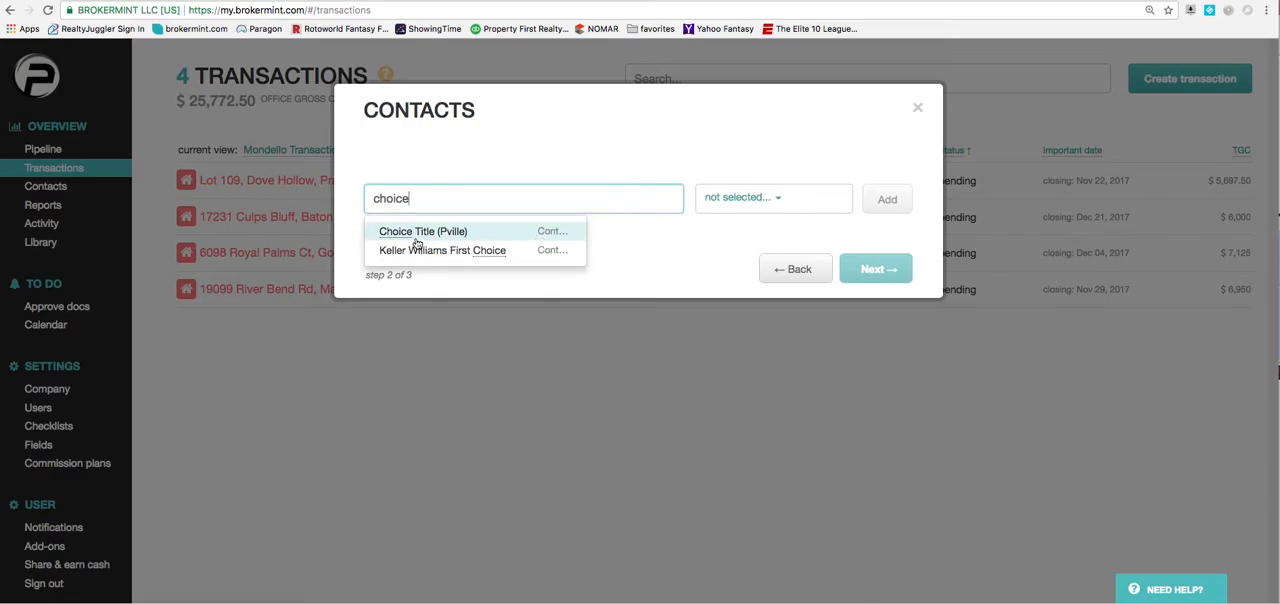
{"action": "double_click", "coordinate": [395, 198]}
{"action": "type", "text": "cypres"}
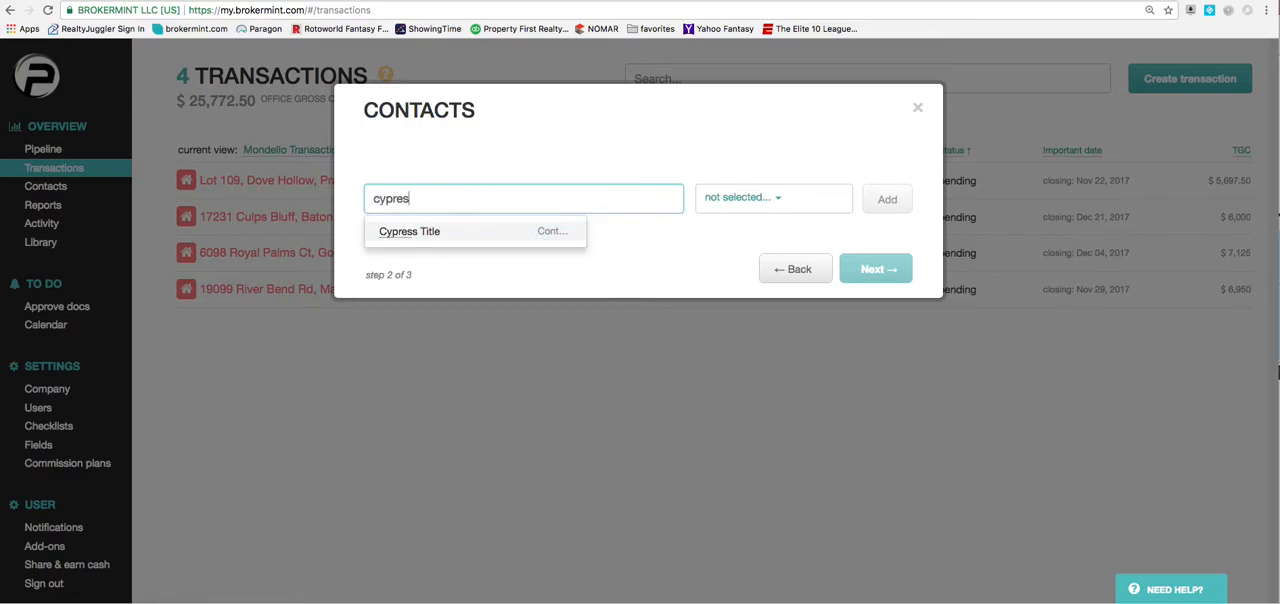
{"action": "left_click", "coordinate": [469, 161]}
Add a new contact ABC Title with the role Title officer, without e-mail or phone, and continue to agents and commissions.
{"action": "double_click", "coordinate": [400, 198]}
{"action": "type", "text": "ABC Title"}
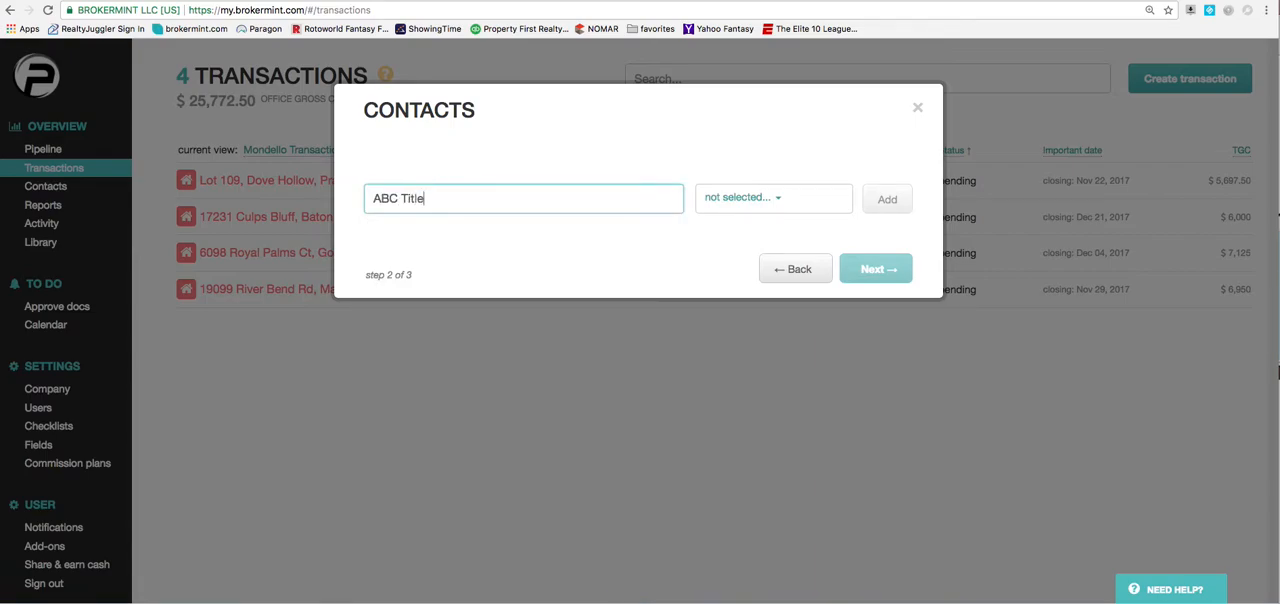
{"action": "left_click", "coordinate": [768, 198]}
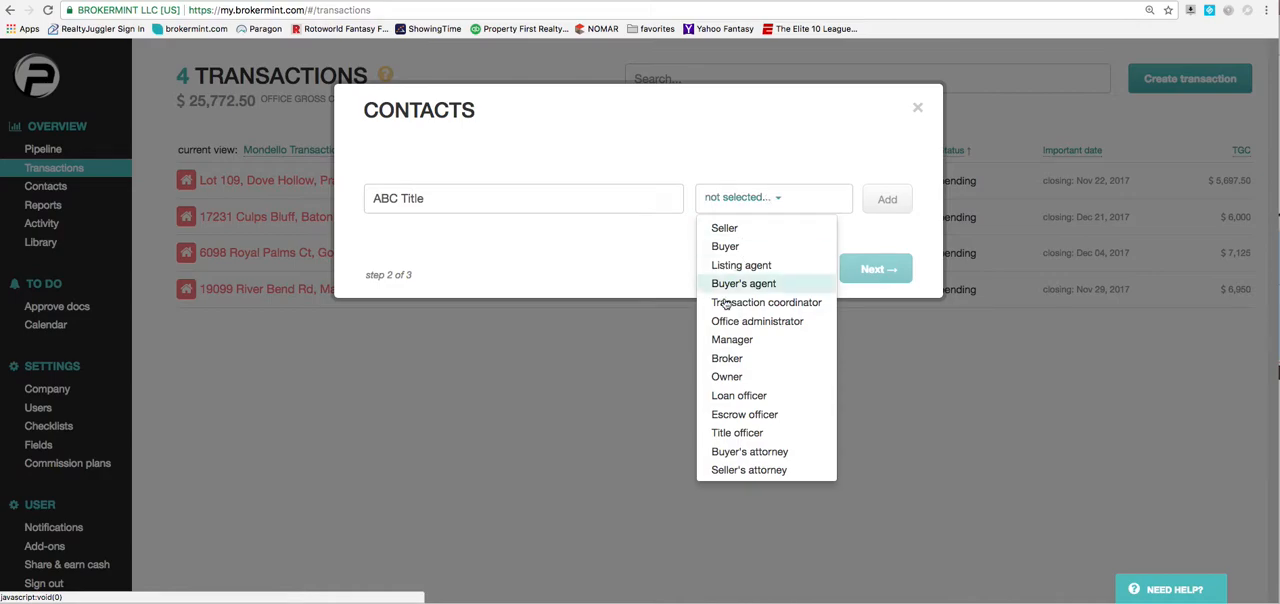
{"action": "left_click", "coordinate": [741, 434]}
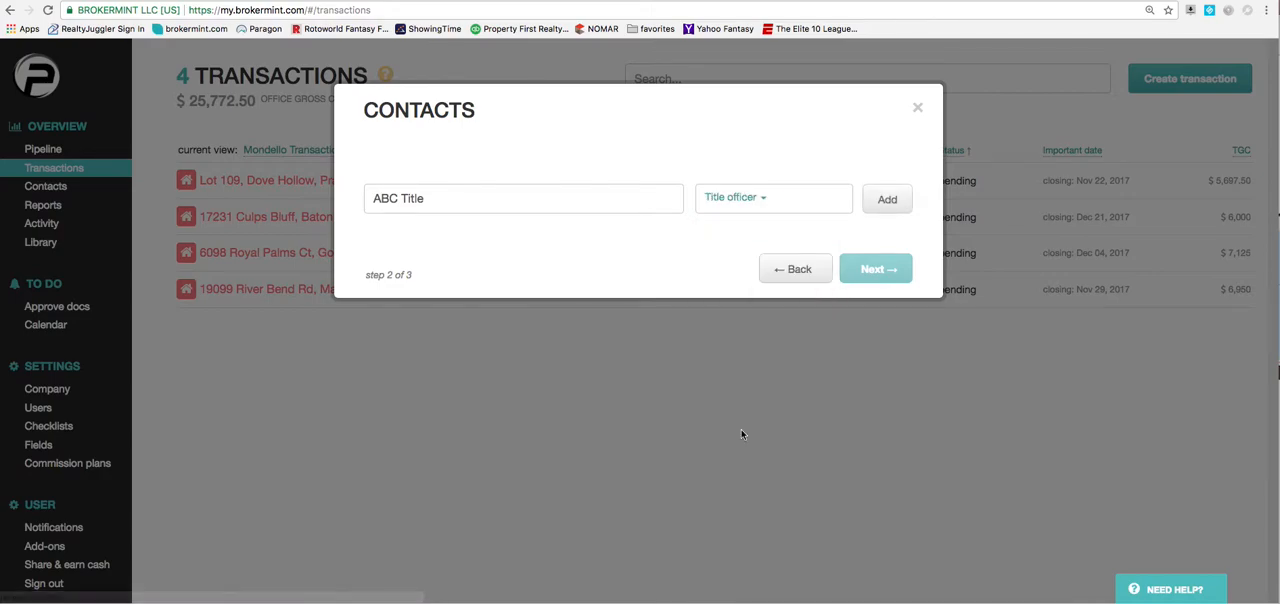
{"action": "left_click", "coordinate": [887, 202]}
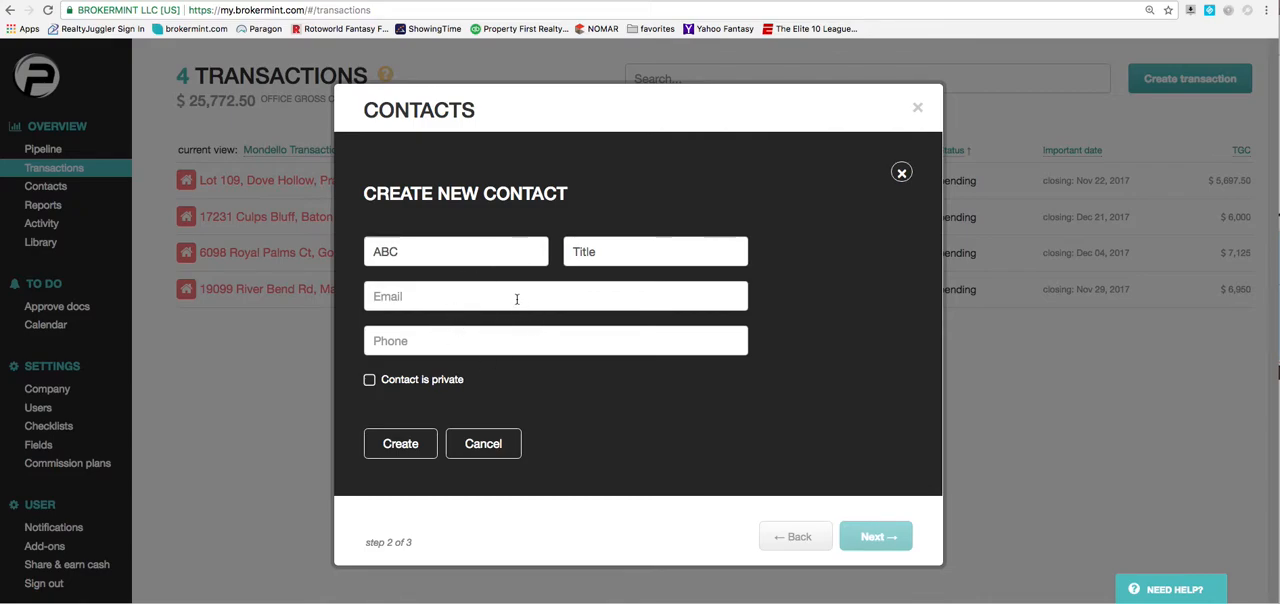
{"action": "left_click", "coordinate": [460, 296]}
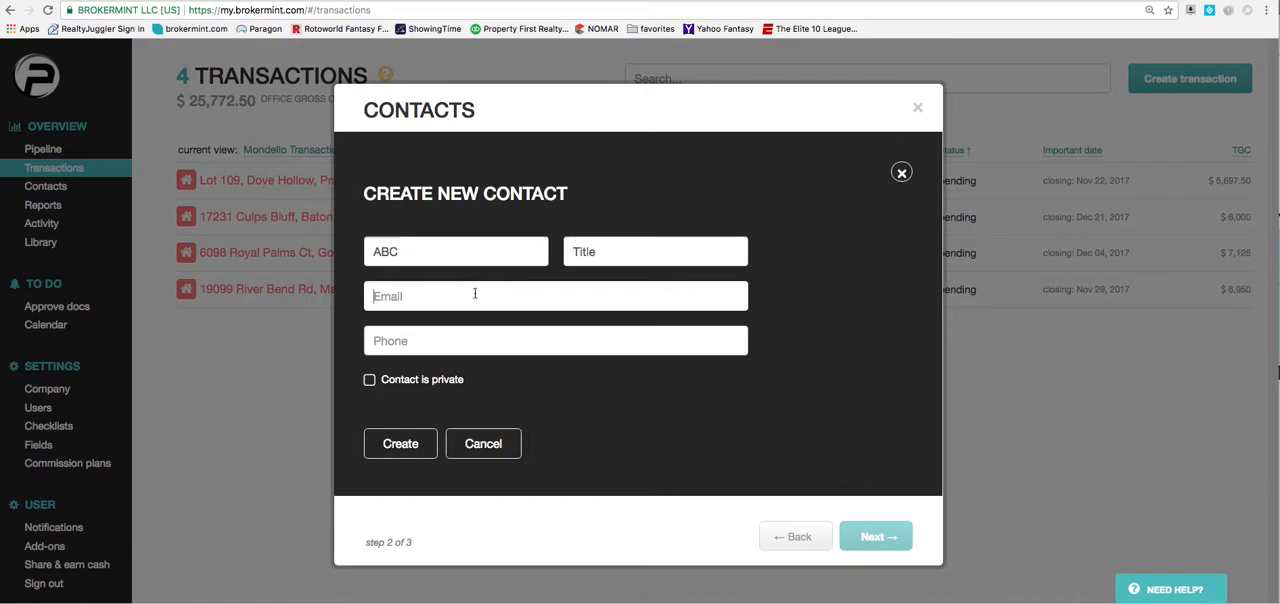
{"action": "left_click", "coordinate": [412, 441]}
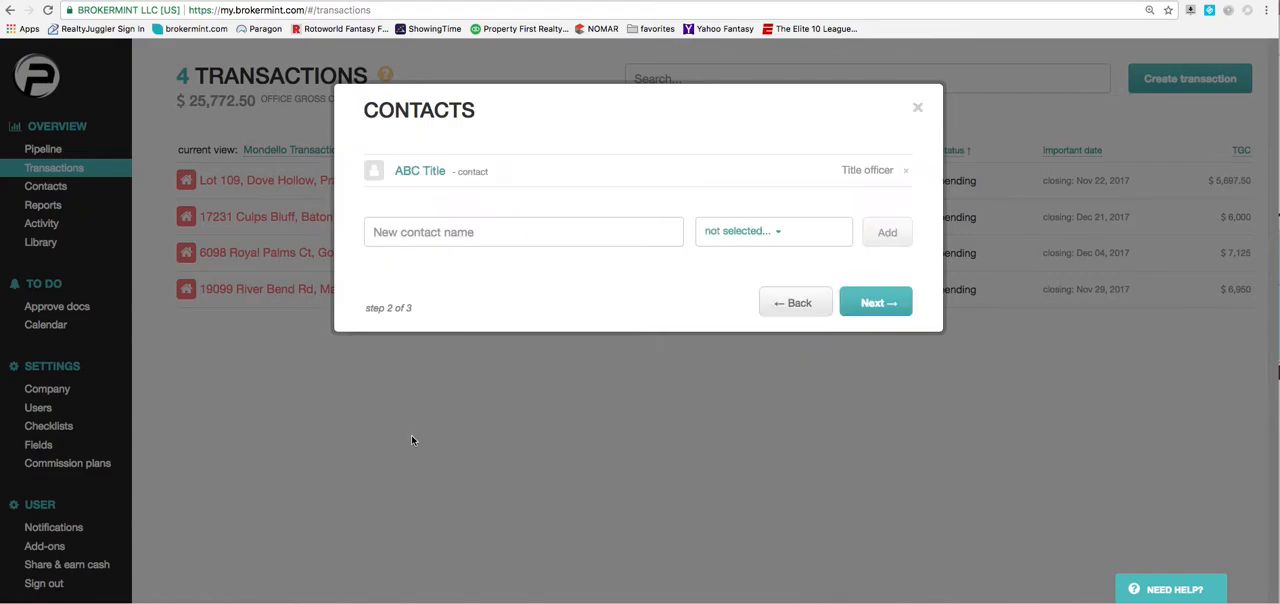
{"action": "left_click", "coordinate": [870, 304]}
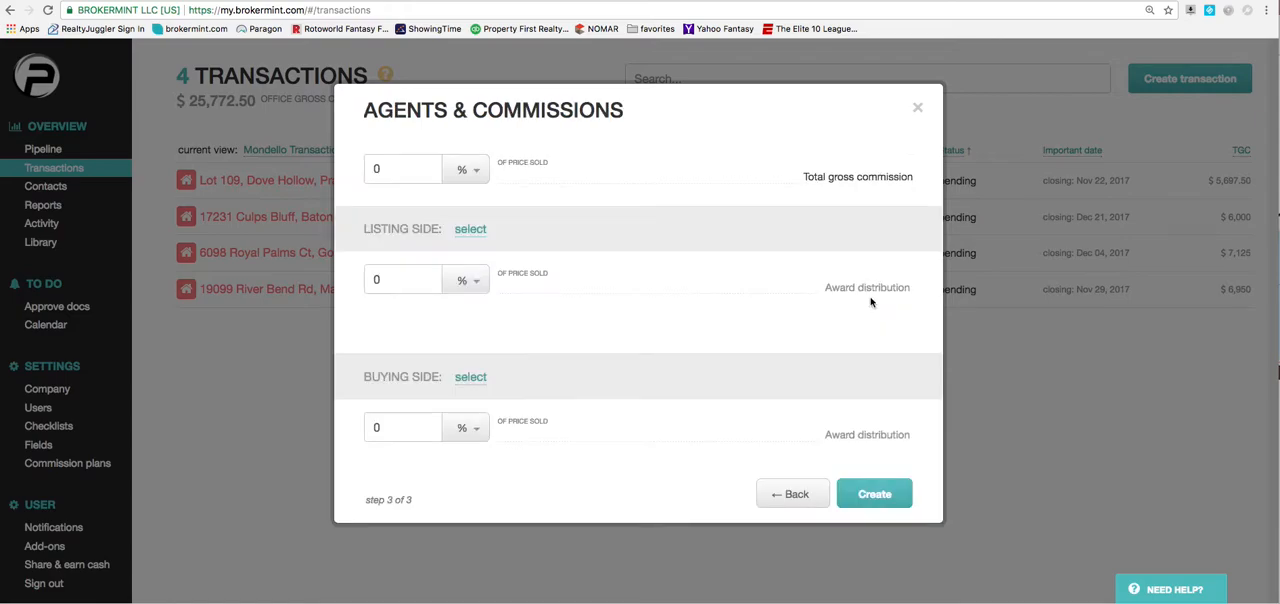
Set the total gross commission to 3.5% of the price sold.
{"action": "left_click", "coordinate": [381, 168]}
{"action": "type", "text": "2.5"}
{"action": "double_click", "coordinate": [394, 172]}
{"action": "type", "text": "3.5"}
Set the buying side as represented by Property First Realty Group with a commission of 3% of the price sold.
{"action": "left_click", "coordinate": [470, 377]}
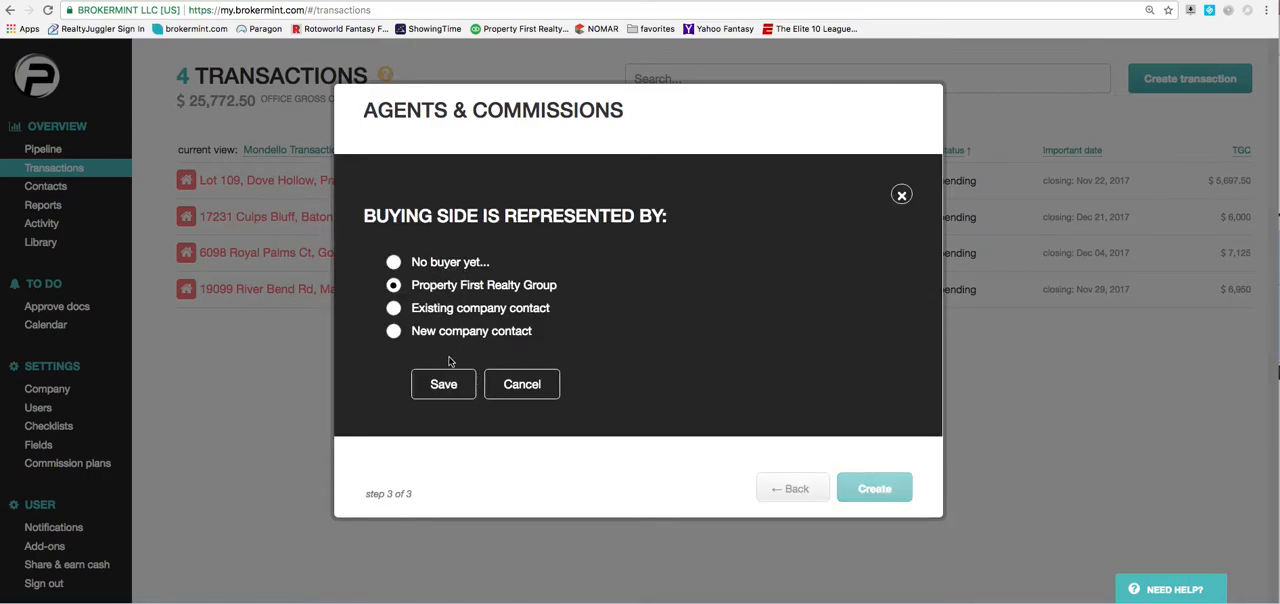
{"action": "left_click", "coordinate": [449, 380]}
{"action": "left_click", "coordinate": [419, 414]}
{"action": "type", "text": "3"}
Add the existing agent user to the buying side on the Tier 1 commission plan and create the transaction.
{"action": "left_click", "coordinate": [797, 377]}
{"action": "left_click", "coordinate": [775, 414]}
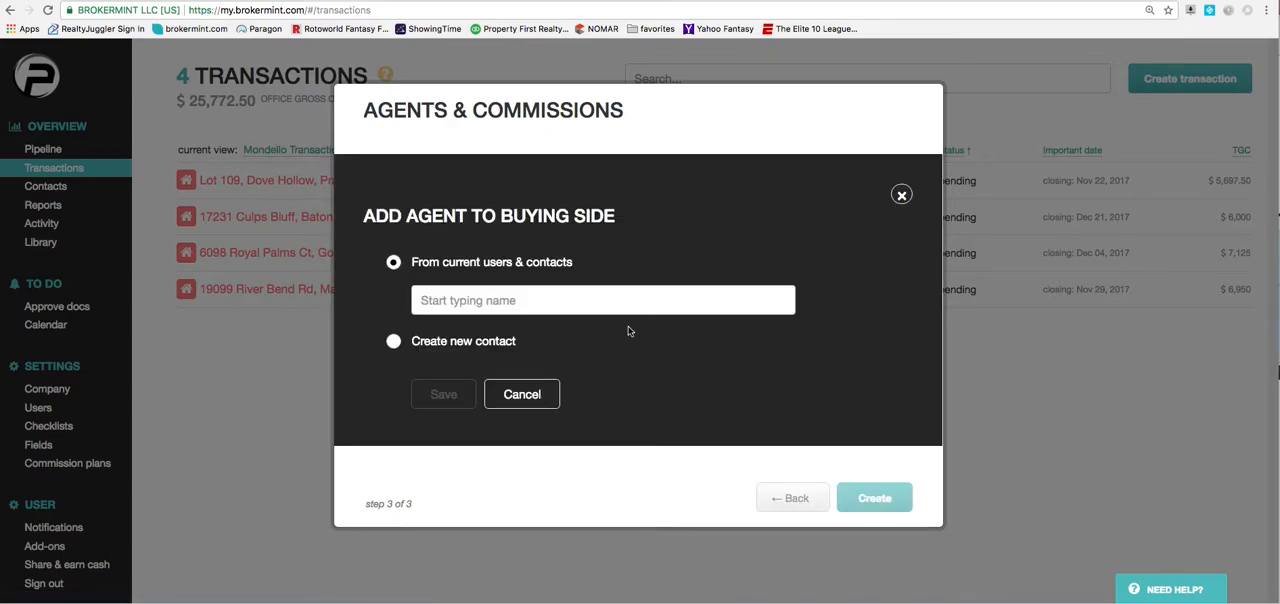
{"action": "type", "text": "johnny"}
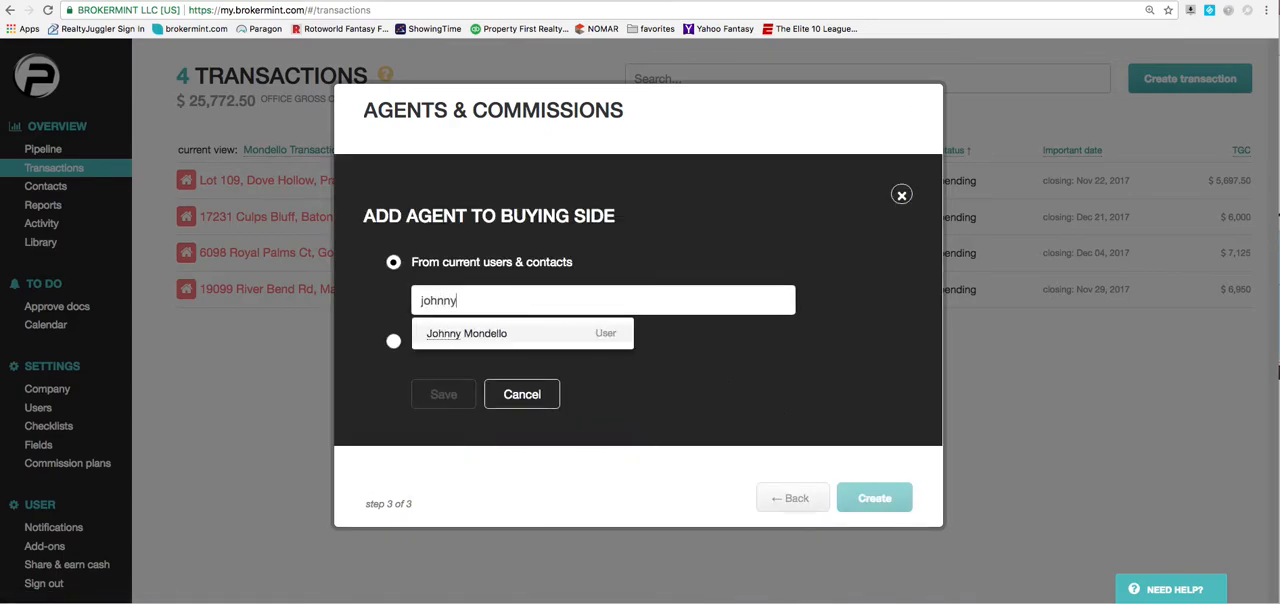
{"action": "left_click", "coordinate": [520, 334]}
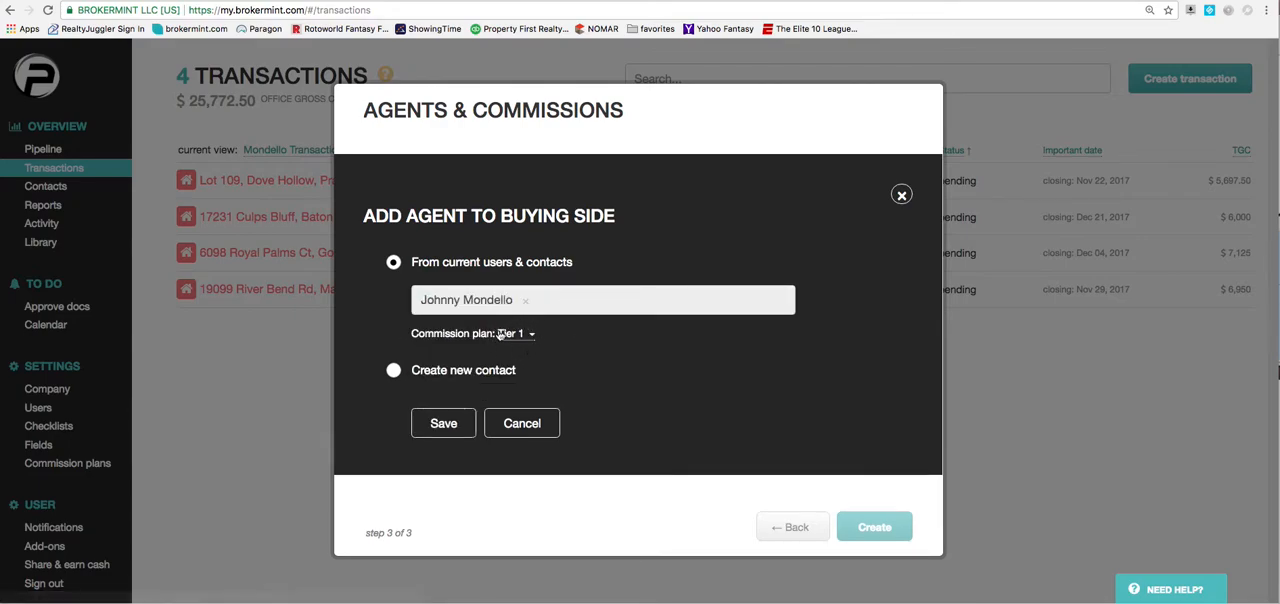
{"action": "left_click", "coordinate": [531, 334]}
{"action": "left_click", "coordinate": [531, 334]}
{"action": "left_click", "coordinate": [531, 334]}
{"action": "left_click", "coordinate": [519, 355]}
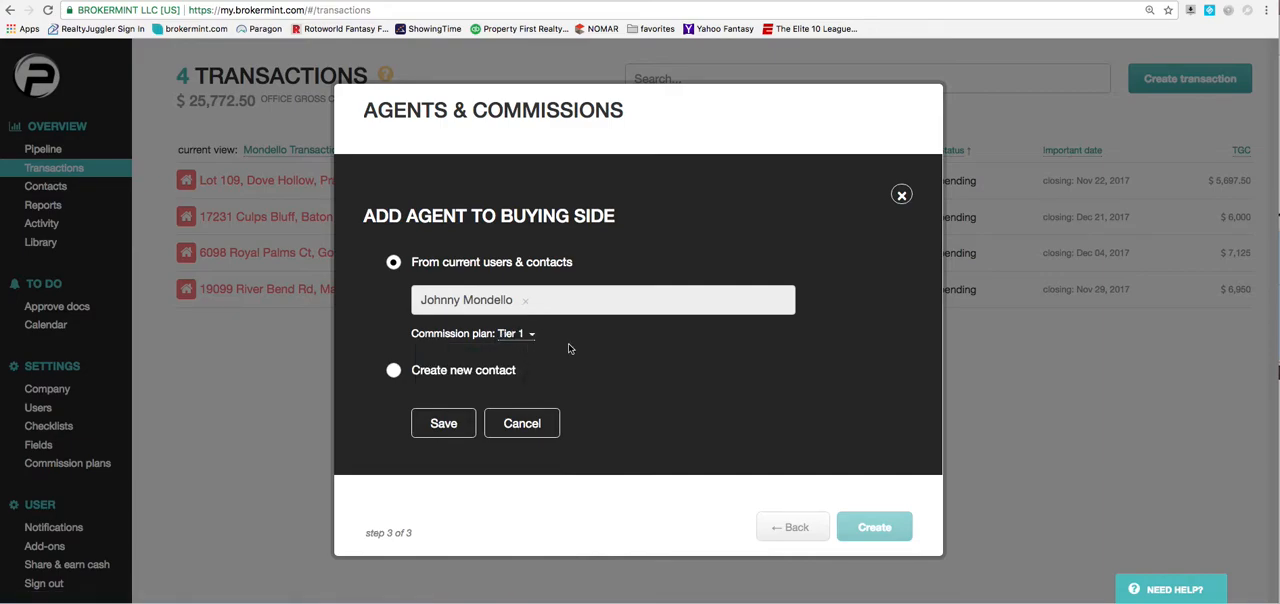
{"action": "left_click", "coordinate": [443, 424]}
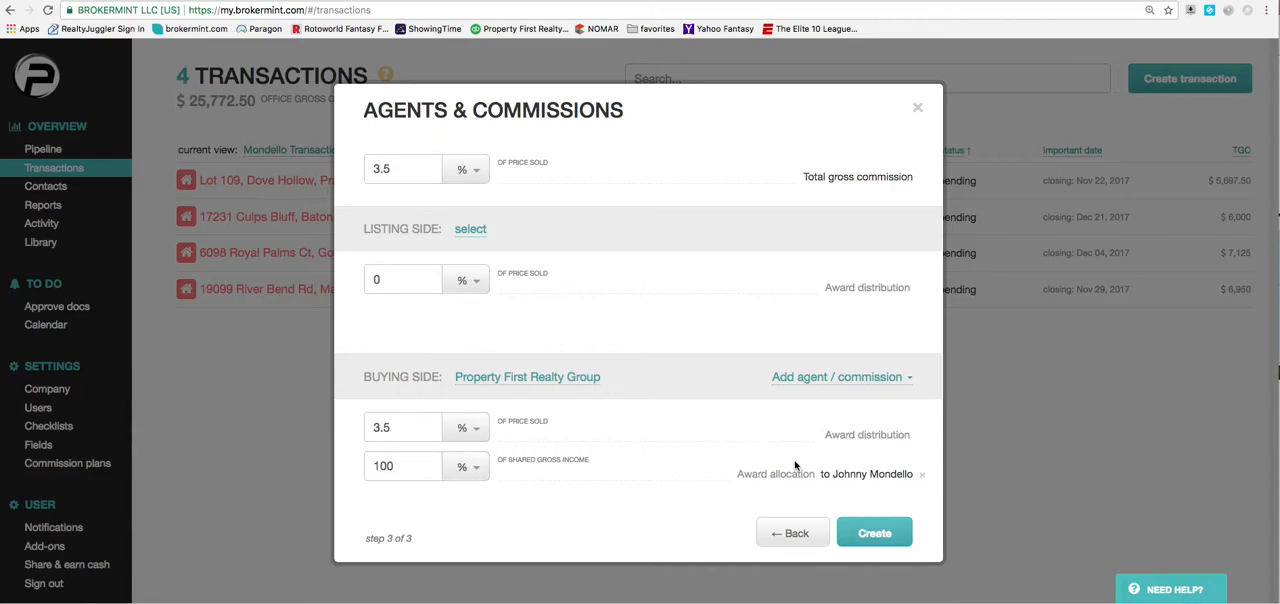
{"action": "left_click", "coordinate": [874, 535]}
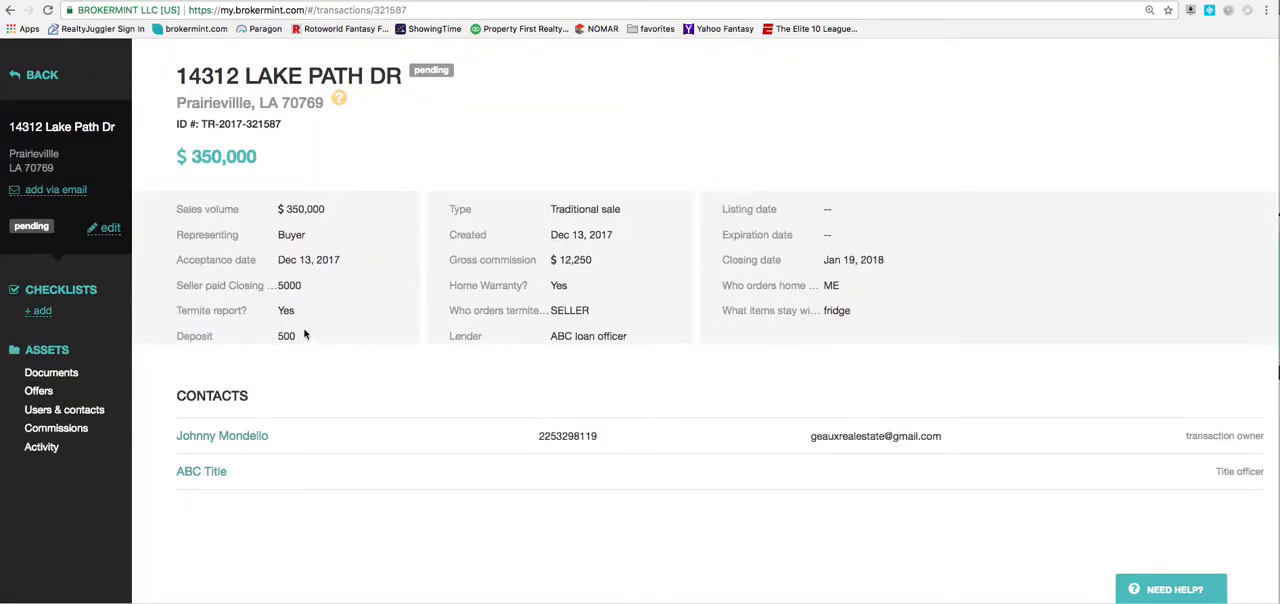
Add a checklist to the new transaction from the Buying template.
{"action": "left_click", "coordinate": [44, 311]}
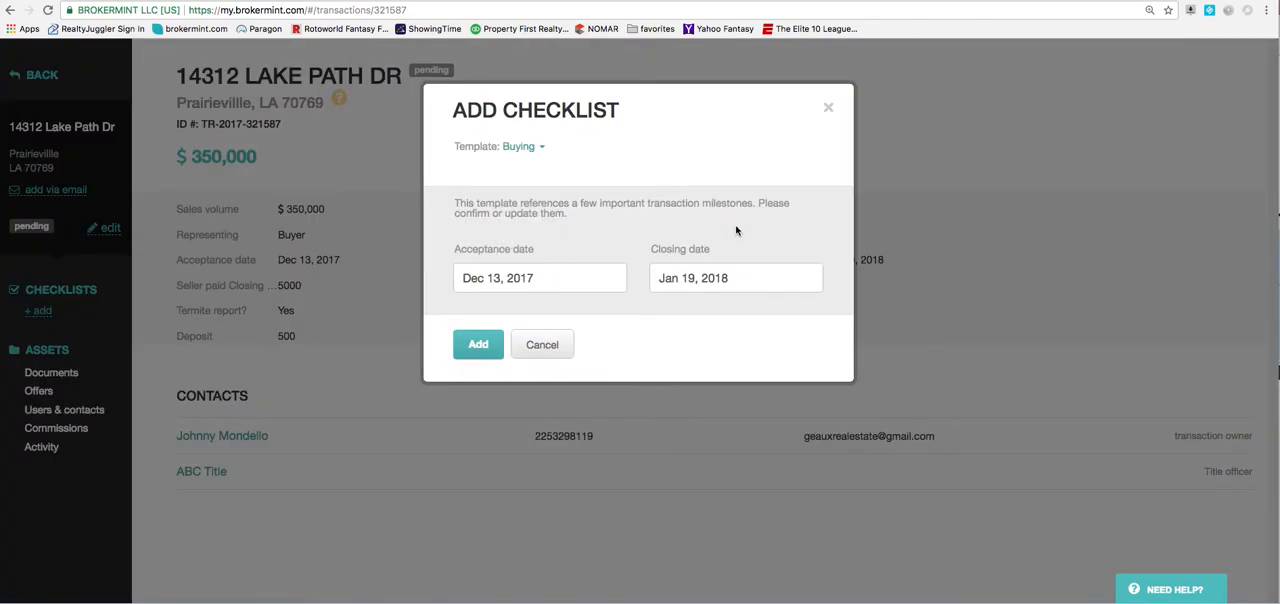
{"action": "left_click", "coordinate": [538, 148]}
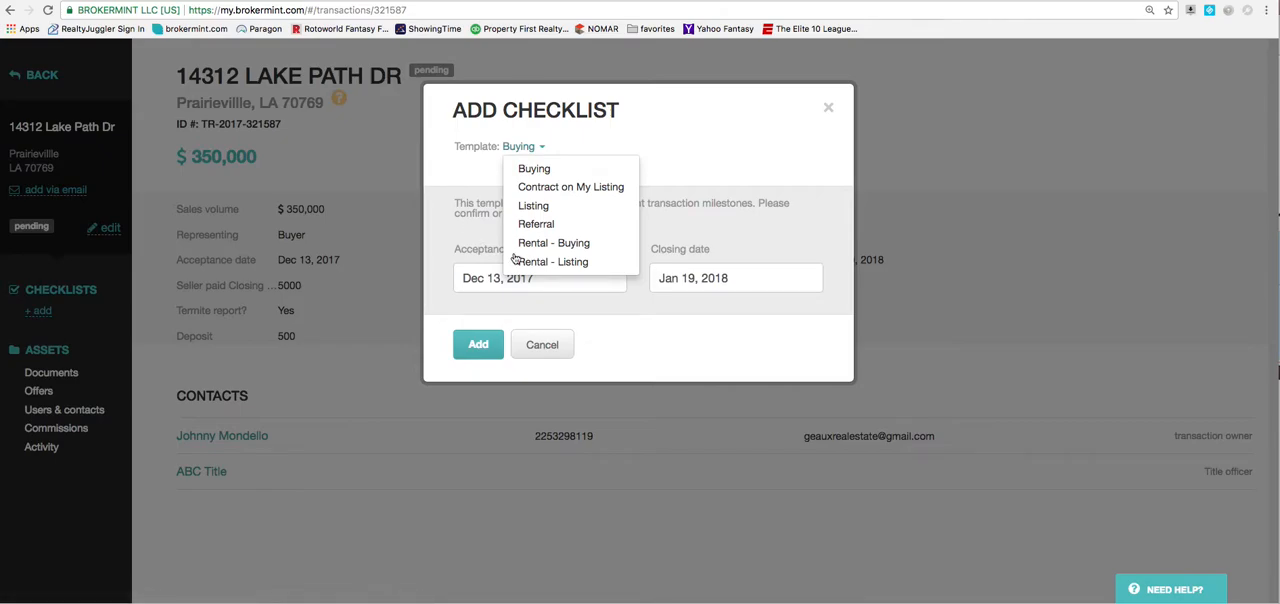
{"action": "left_click", "coordinate": [553, 170]}
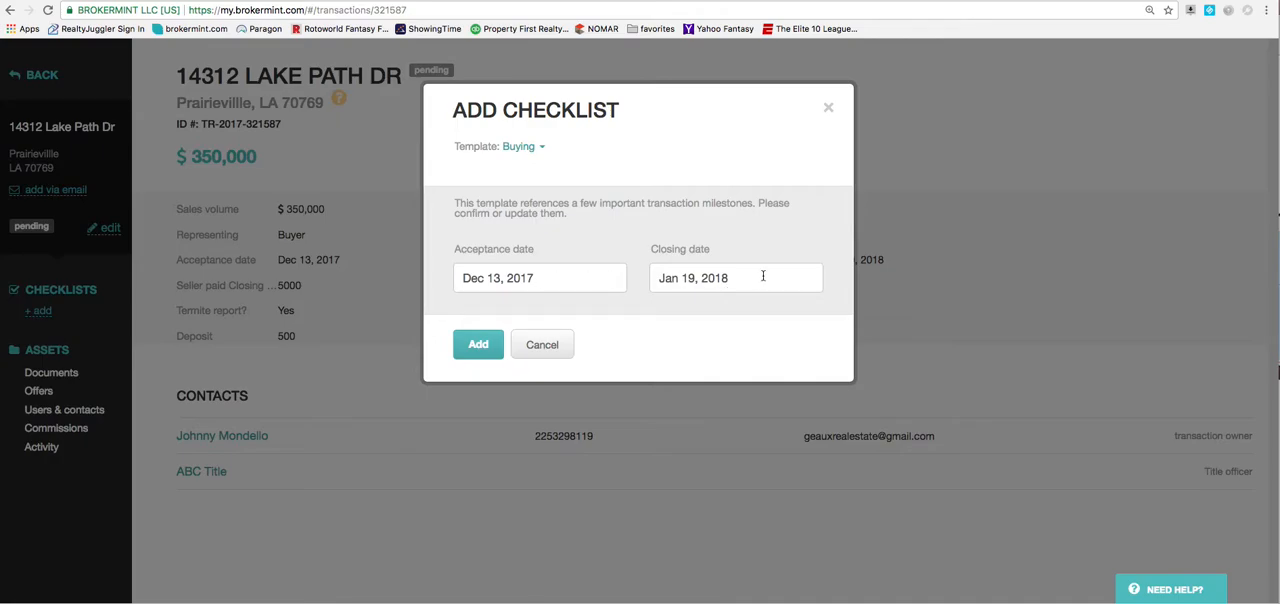
{"action": "left_click", "coordinate": [478, 345]}
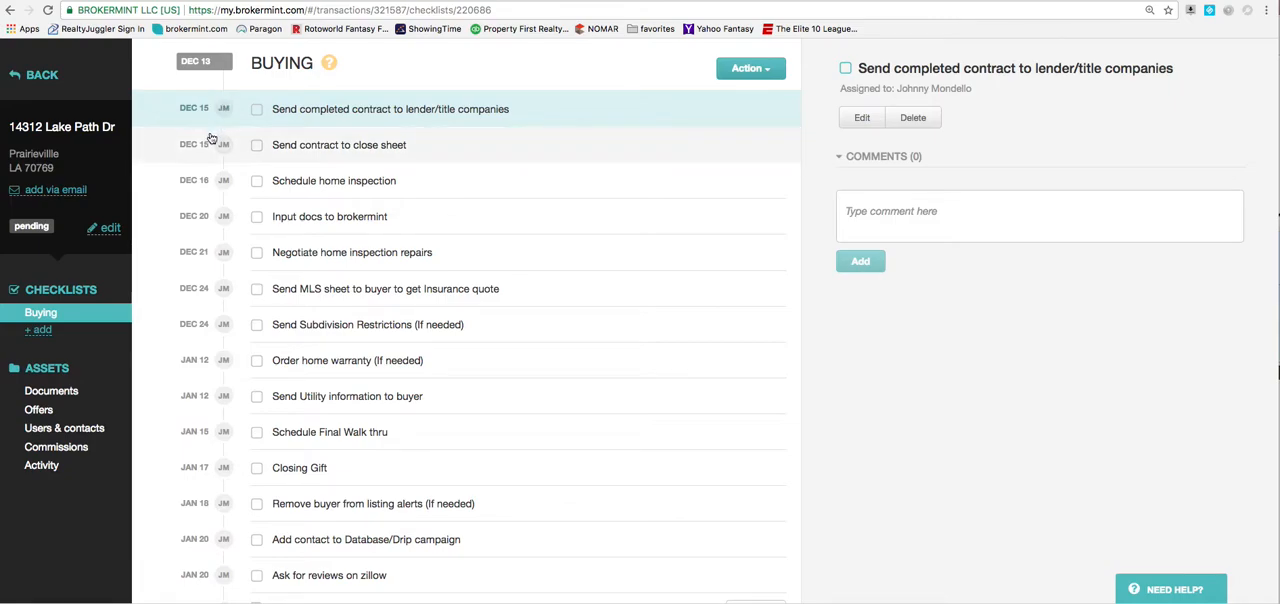
Mark each of the first four Buying checklist tasks as complete and reopen it.
{"action": "left_click", "coordinate": [257, 110]}
{"action": "left_click", "coordinate": [256, 110]}
{"action": "left_click", "coordinate": [257, 146]}
{"action": "left_click", "coordinate": [257, 147]}
{"action": "left_click", "coordinate": [257, 183]}
{"action": "left_click", "coordinate": [257, 183]}
{"action": "left_click", "coordinate": [257, 219]}
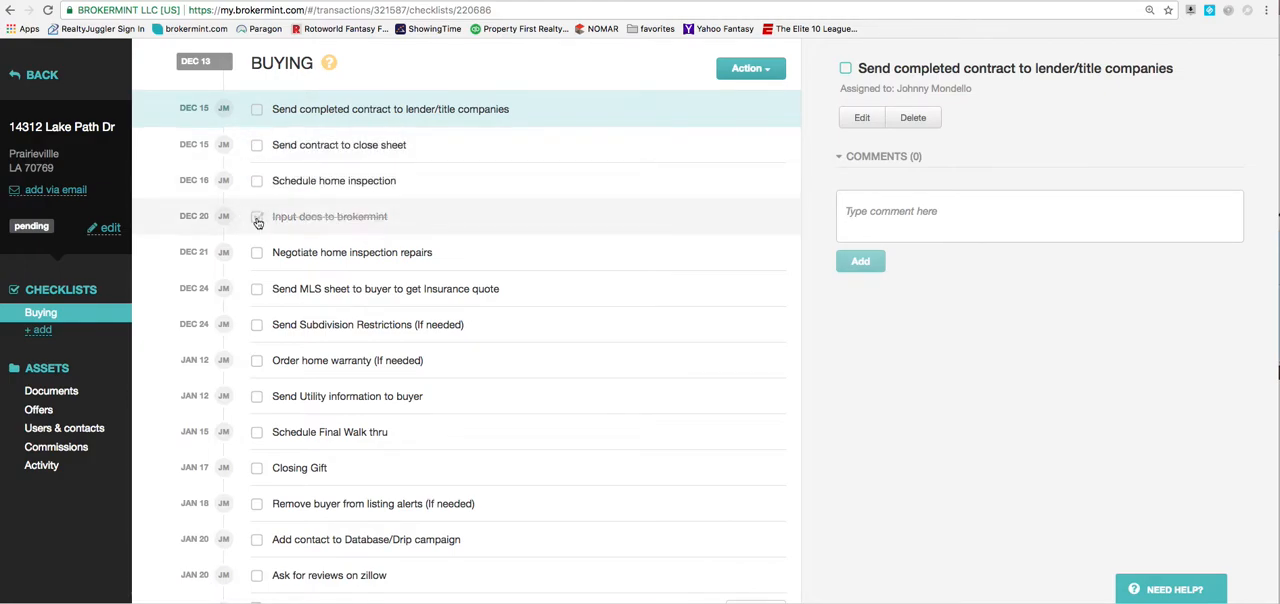
{"action": "left_click", "coordinate": [257, 219]}
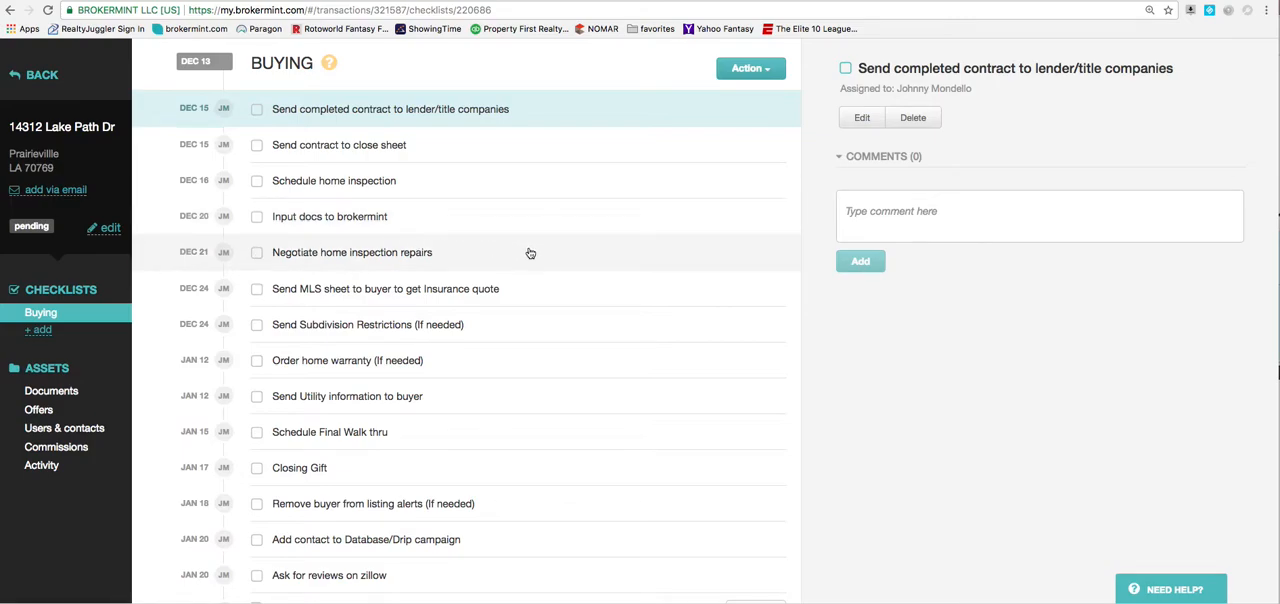
Try to rename the Signed Purchase agreement checklist task to "Signed Purchase agreement and agency".
{"action": "scroll", "coordinate": [300, 278], "scroll_direction": "down", "scroll_amount": 3}
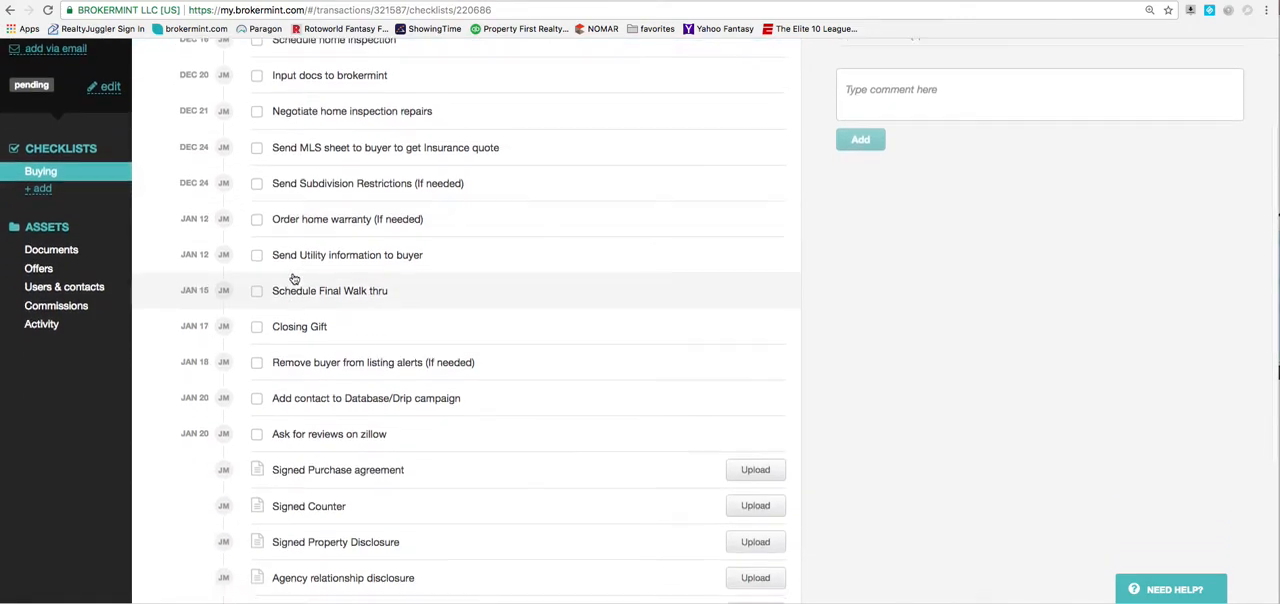
{"action": "scroll", "coordinate": [371, 278], "scroll_direction": "up", "scroll_amount": 4}
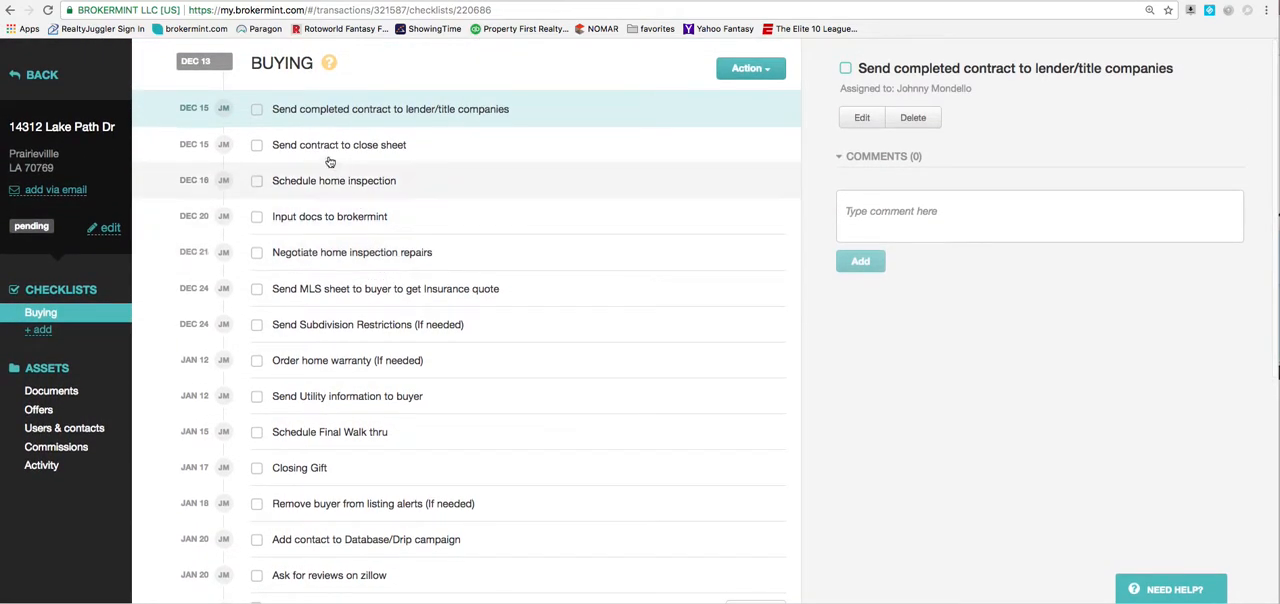
{"action": "scroll", "coordinate": [331, 273], "scroll_direction": "down", "scroll_amount": 1}
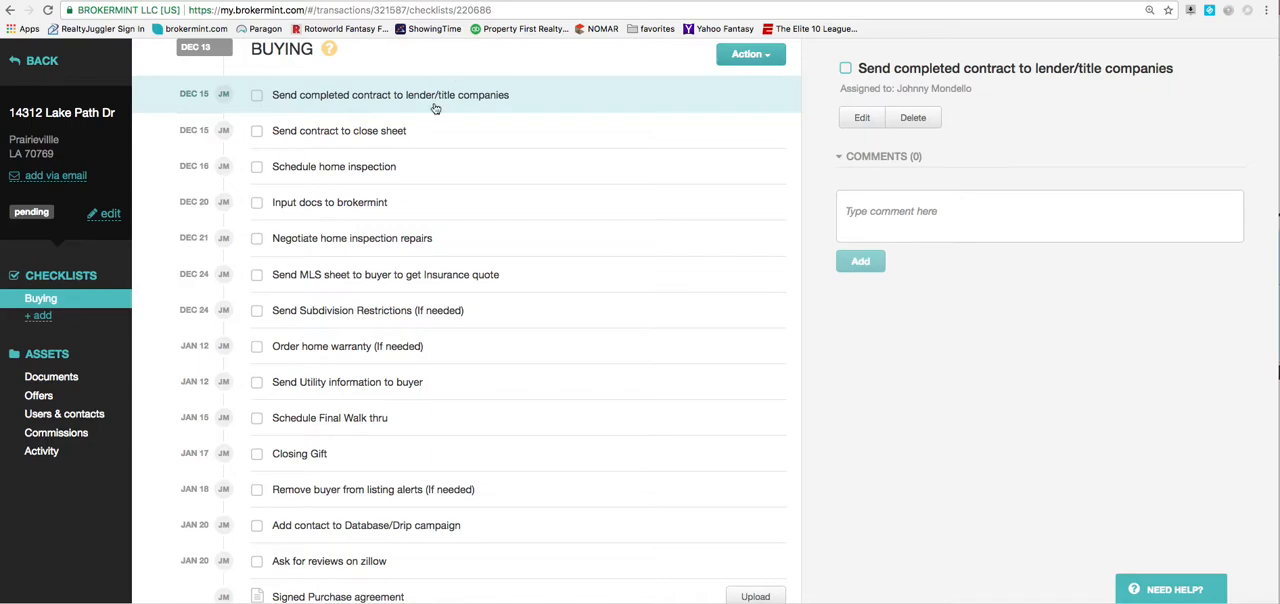
{"action": "scroll", "coordinate": [430, 150], "scroll_direction": "down", "scroll_amount": 5}
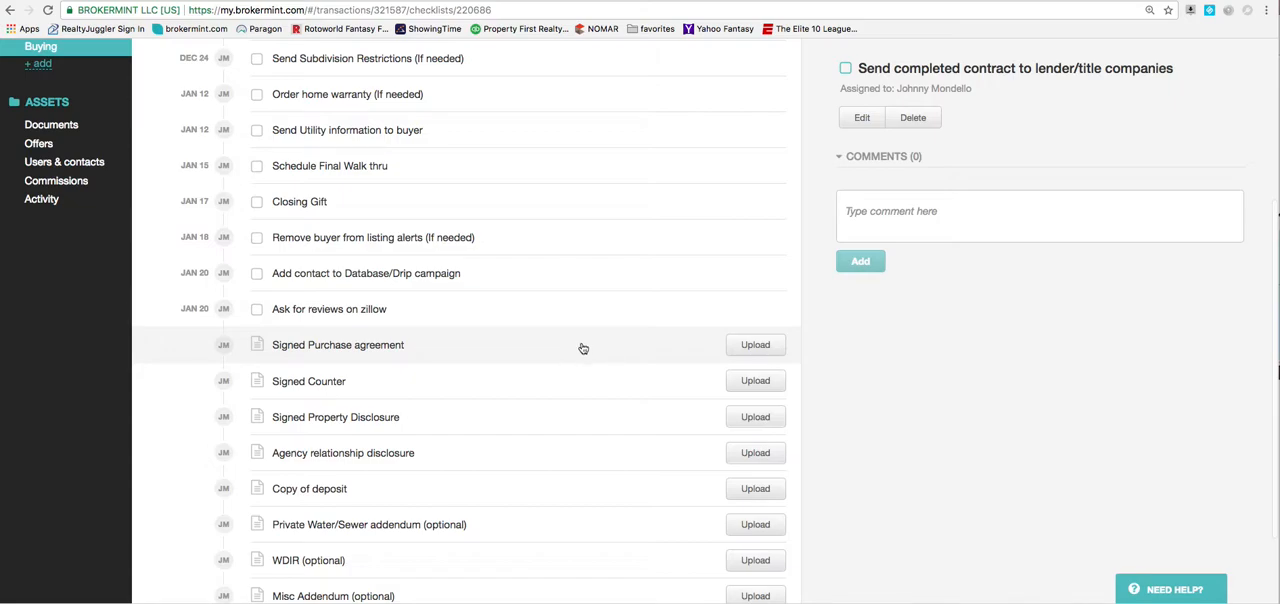
{"action": "scroll", "coordinate": [580, 346], "scroll_direction": "down", "scroll_amount": 1}
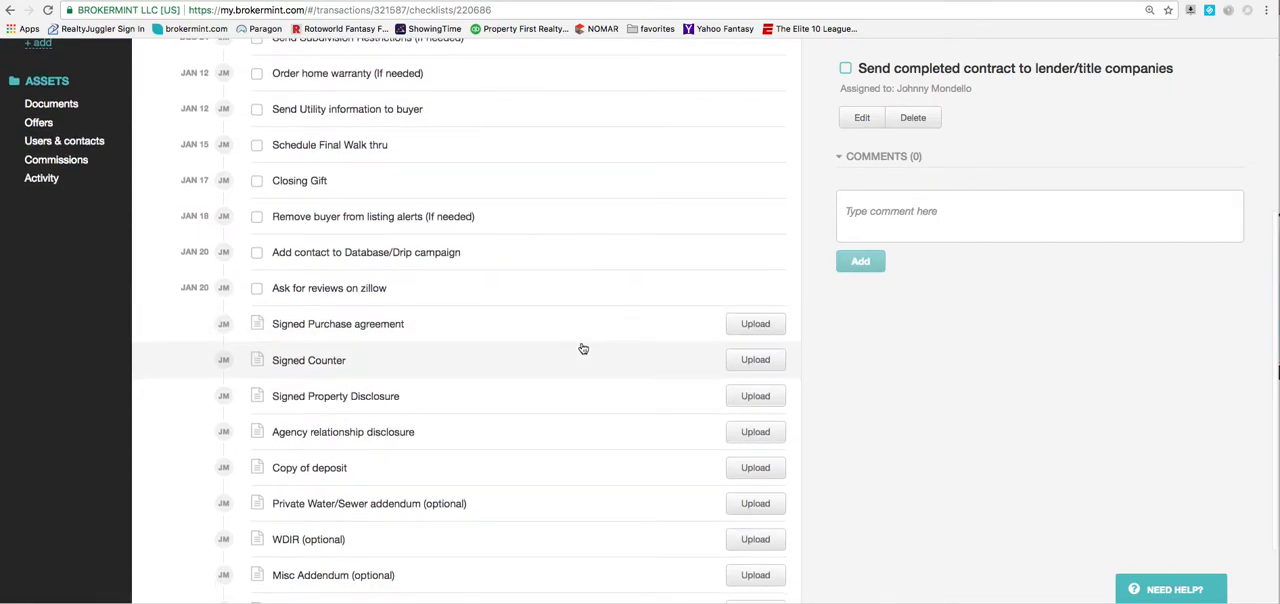
{"action": "left_click", "coordinate": [434, 337]}
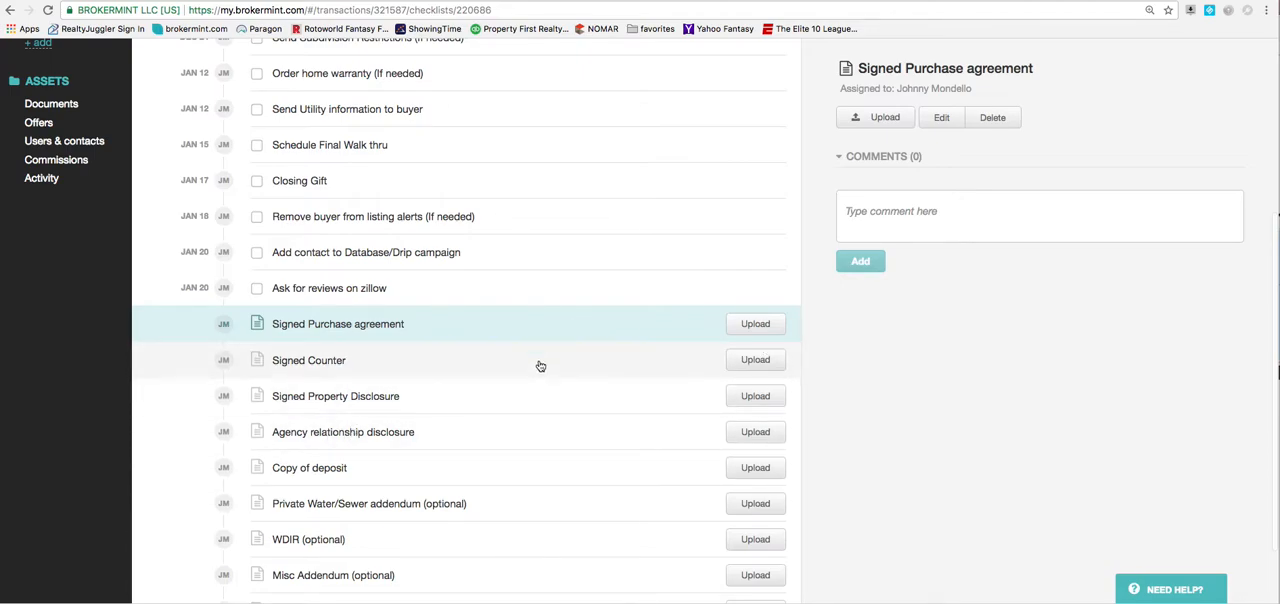
{"action": "left_click", "coordinate": [941, 117]}
{"action": "double_click", "coordinate": [513, 175]}
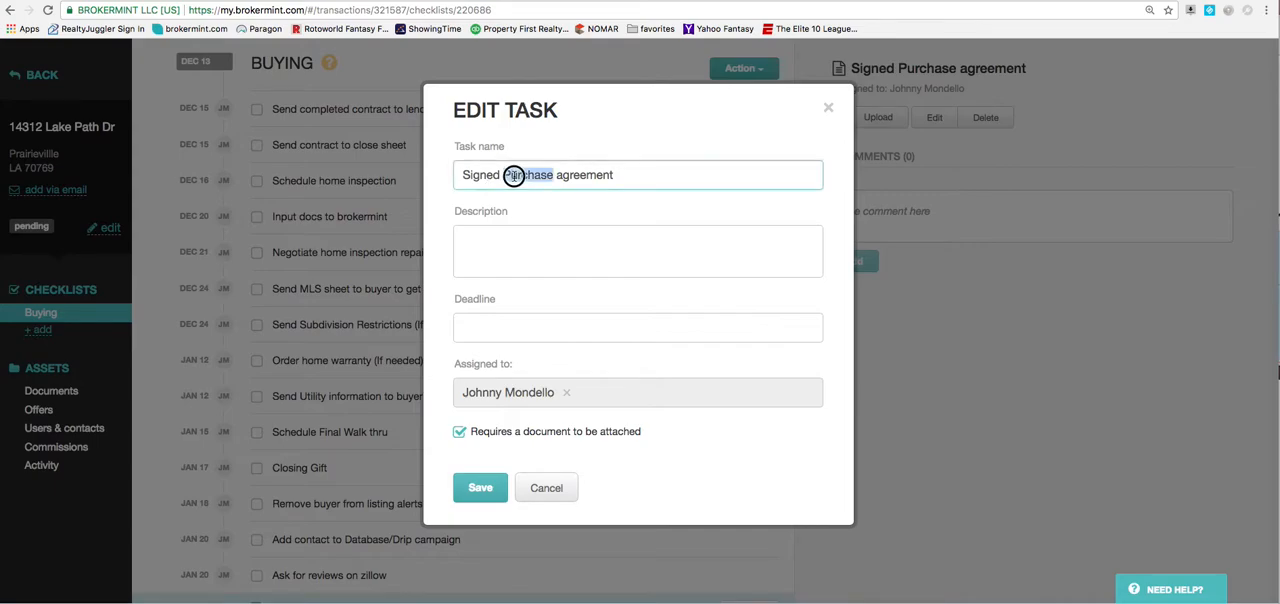
{"action": "left_click_drag", "start_coordinate": [513, 175], "coordinate": [582, 172]}
{"action": "key", "text": "Right"}
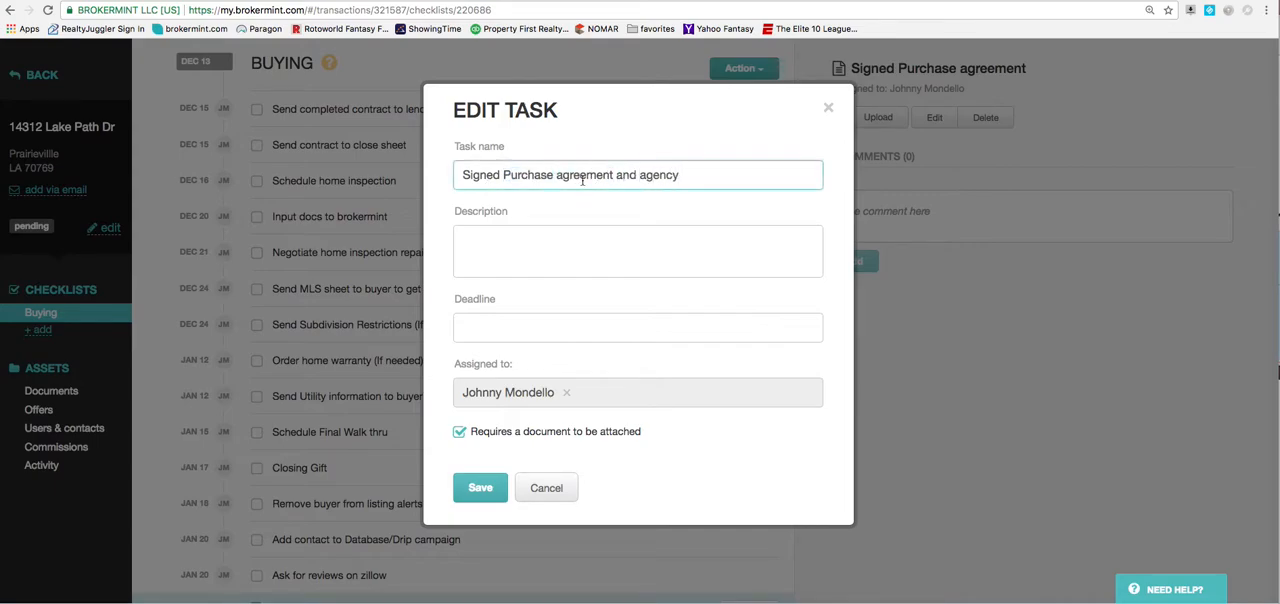
{"action": "left_click", "coordinate": [481, 486]}
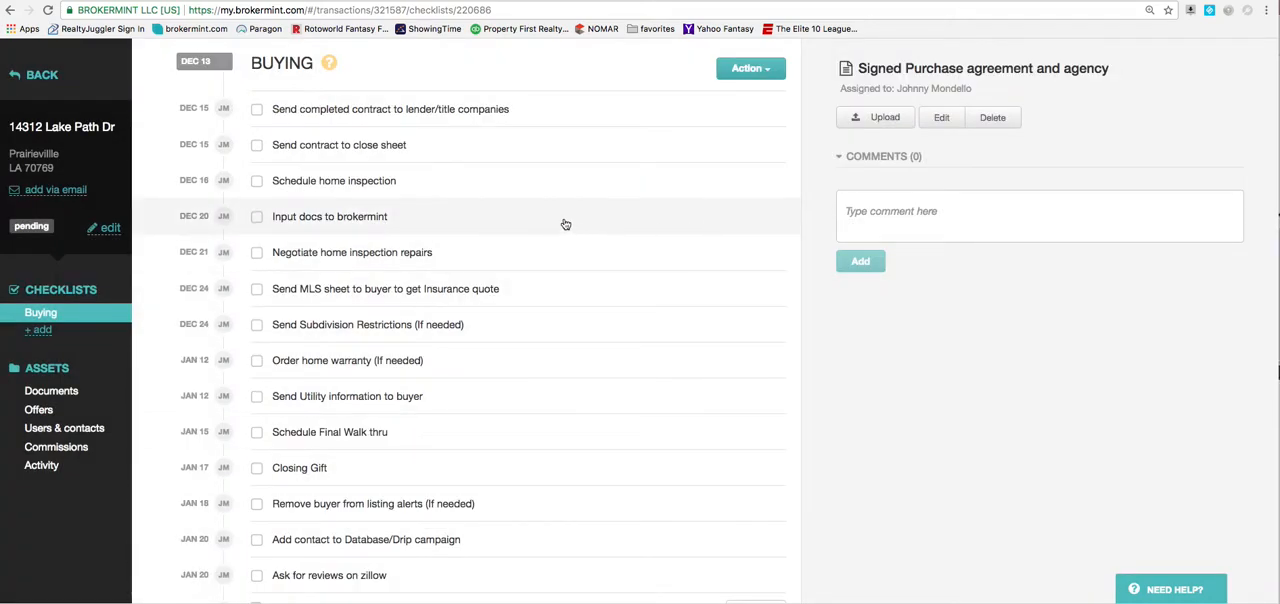
Edit the Signed Purchase agreement task again and try to append "and agency" to its name.
{"action": "scroll", "coordinate": [567, 300], "scroll_direction": "down", "scroll_amount": 3}
{"action": "scroll", "coordinate": [568, 355], "scroll_direction": "down", "scroll_amount": 2}
{"action": "left_click", "coordinate": [538, 381]}
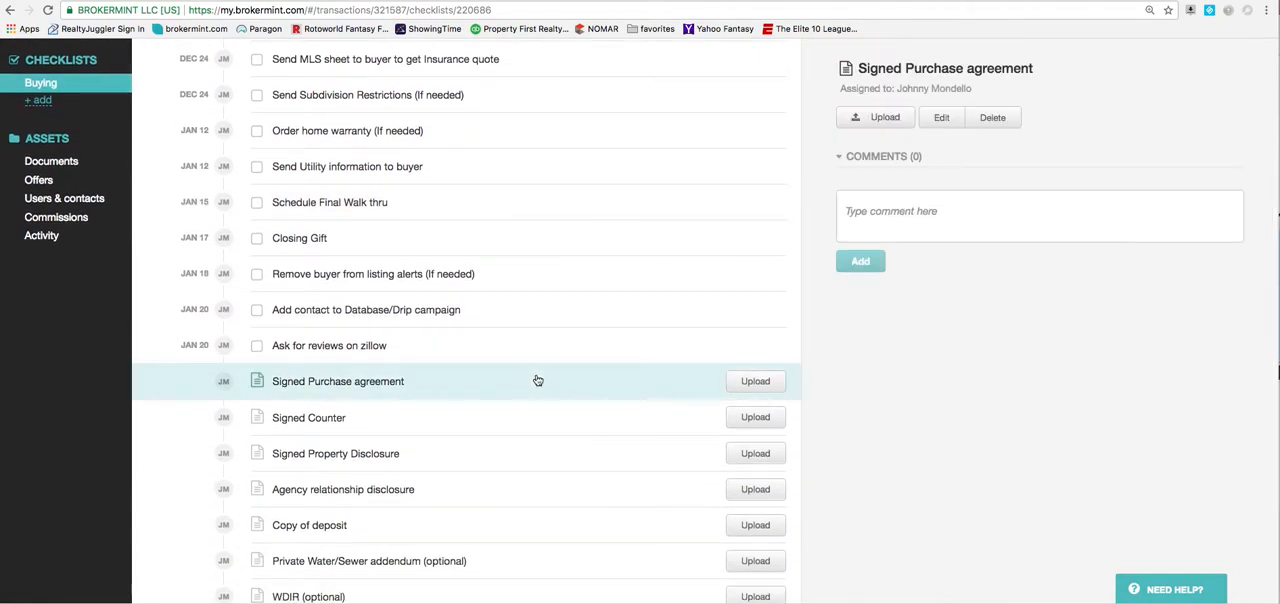
{"action": "left_click", "coordinate": [941, 118]}
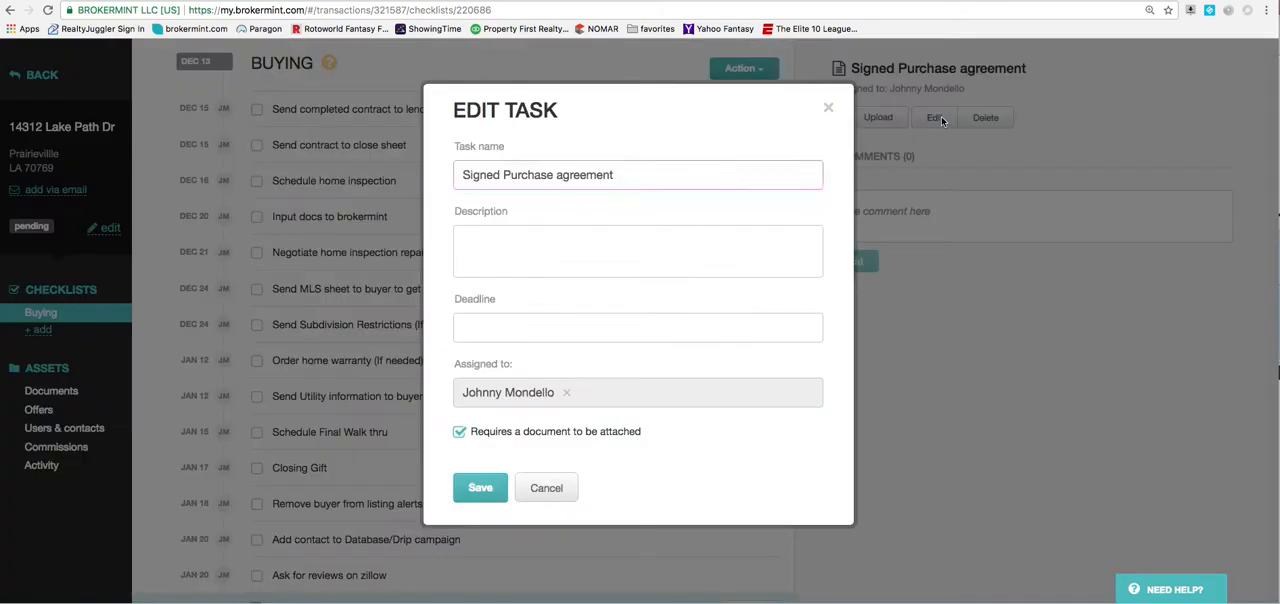
{"action": "left_click", "coordinate": [829, 109]}
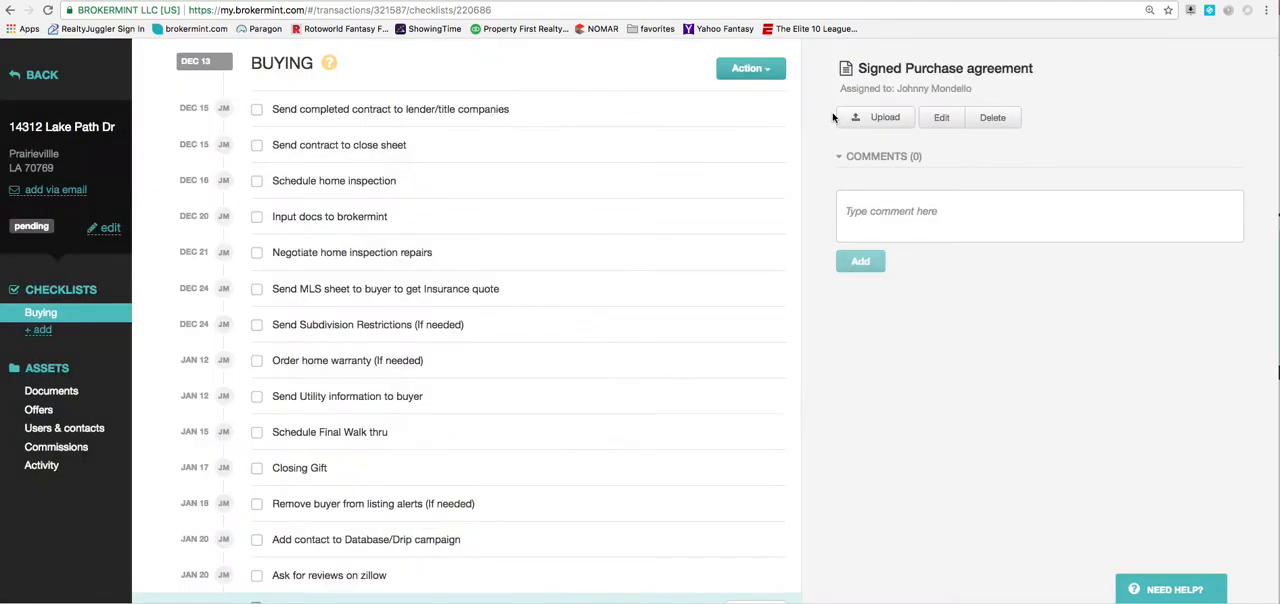
{"action": "left_click", "coordinate": [941, 118]}
{"action": "left_click", "coordinate": [728, 175]}
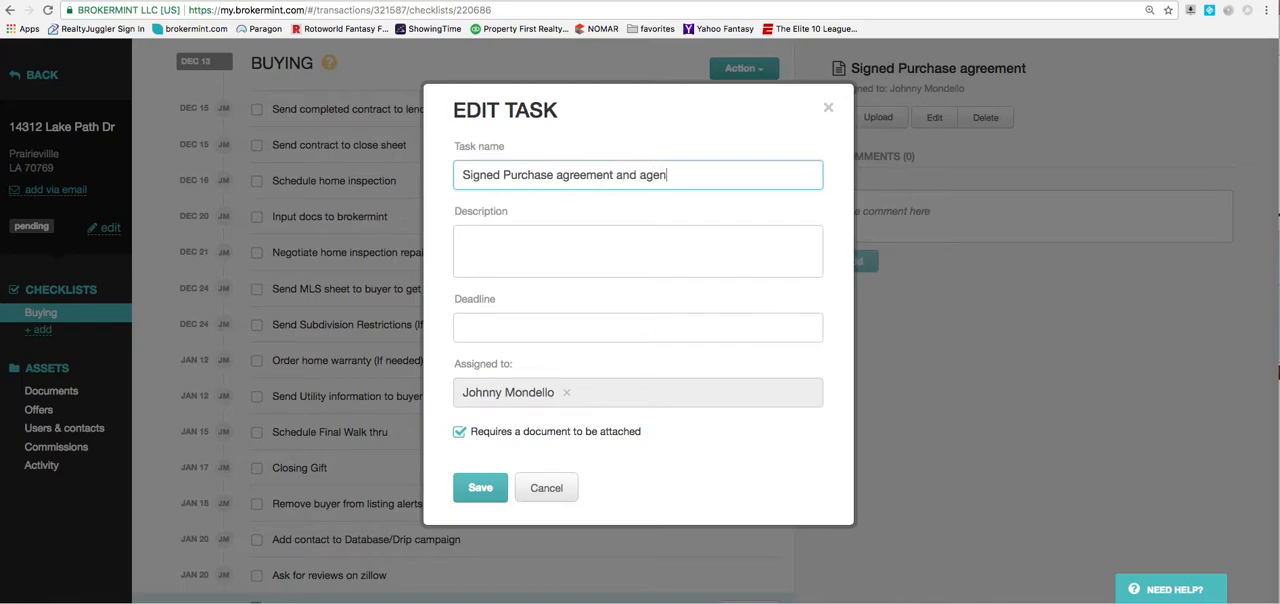
{"action": "left_click", "coordinate": [494, 490]}
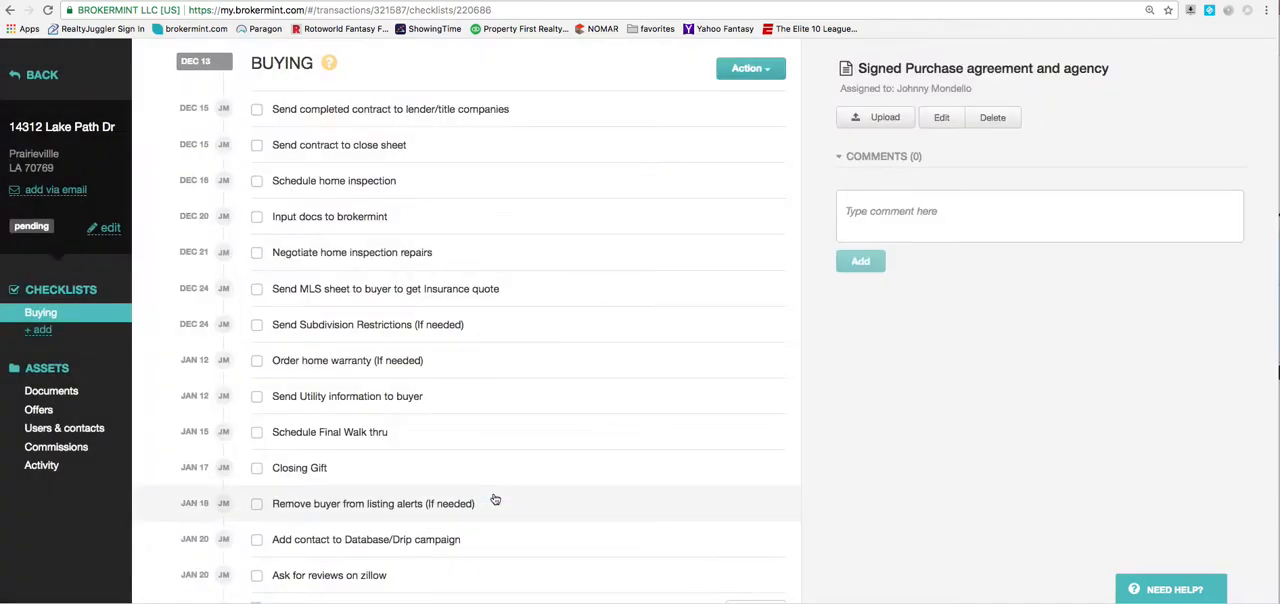
{"action": "scroll", "coordinate": [494, 420], "scroll_direction": "down", "scroll_amount": 3}
{"action": "left_click", "coordinate": [564, 444]}
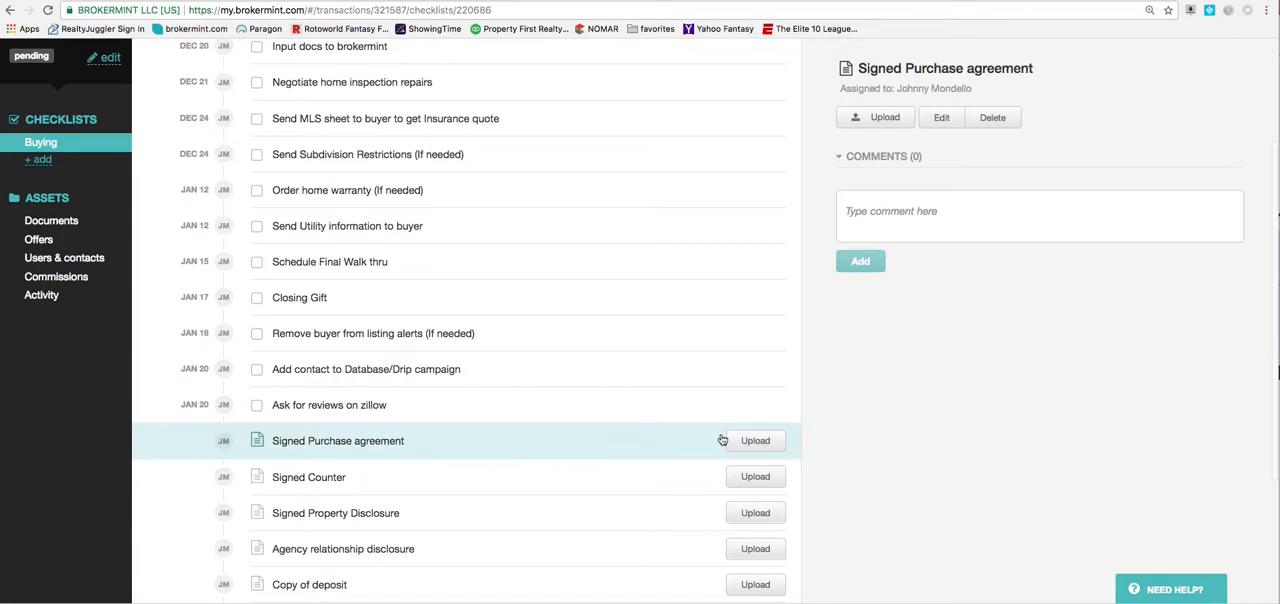
Open the transaction's users and contacts and view the actions available for them.
{"action": "scroll", "coordinate": [648, 444], "scroll_direction": "down", "scroll_amount": 4}
{"action": "scroll", "coordinate": [648, 444], "scroll_direction": "up", "scroll_amount": 3}
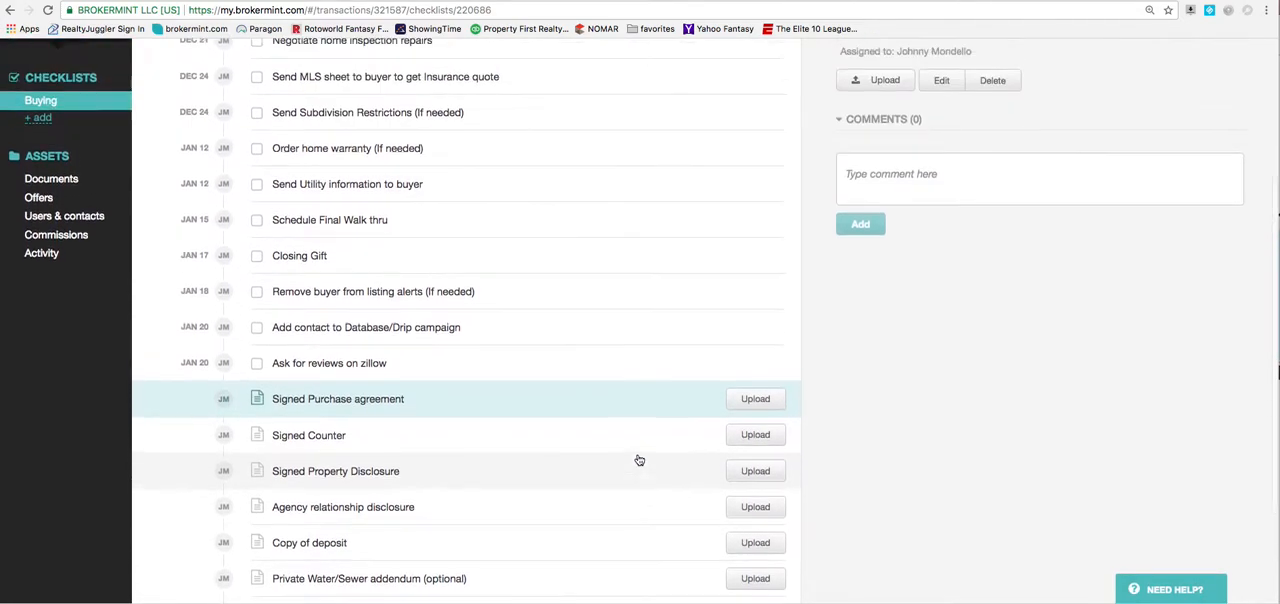
{"action": "scroll", "coordinate": [640, 445], "scroll_direction": "up", "scroll_amount": 4}
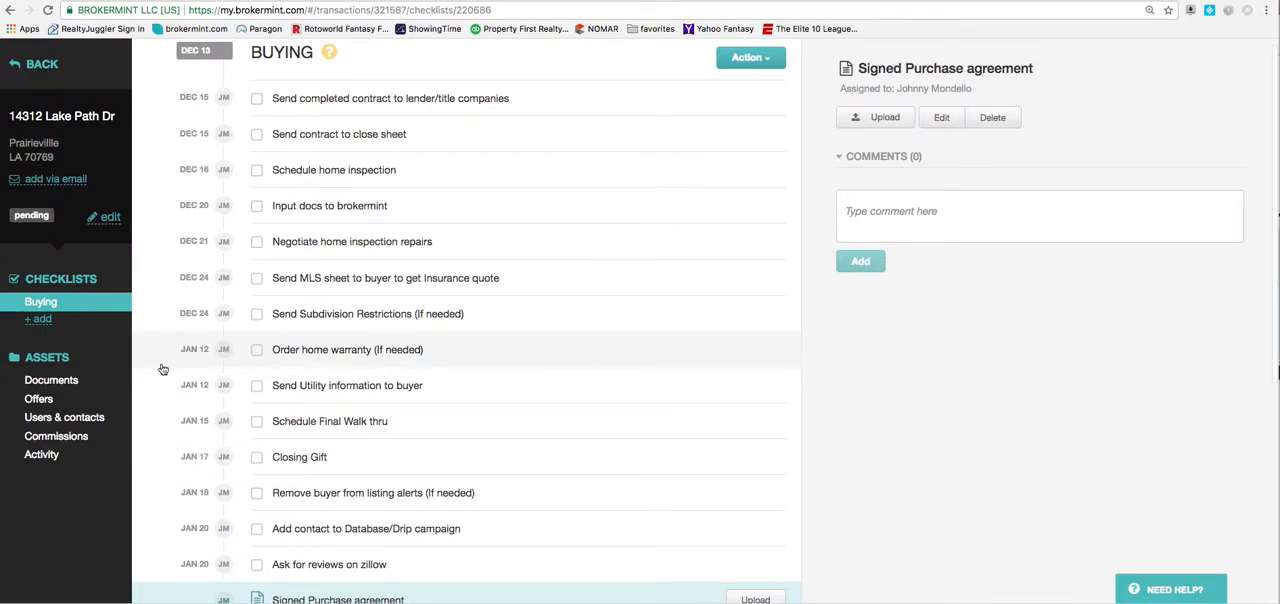
{"action": "left_click", "coordinate": [93, 419]}
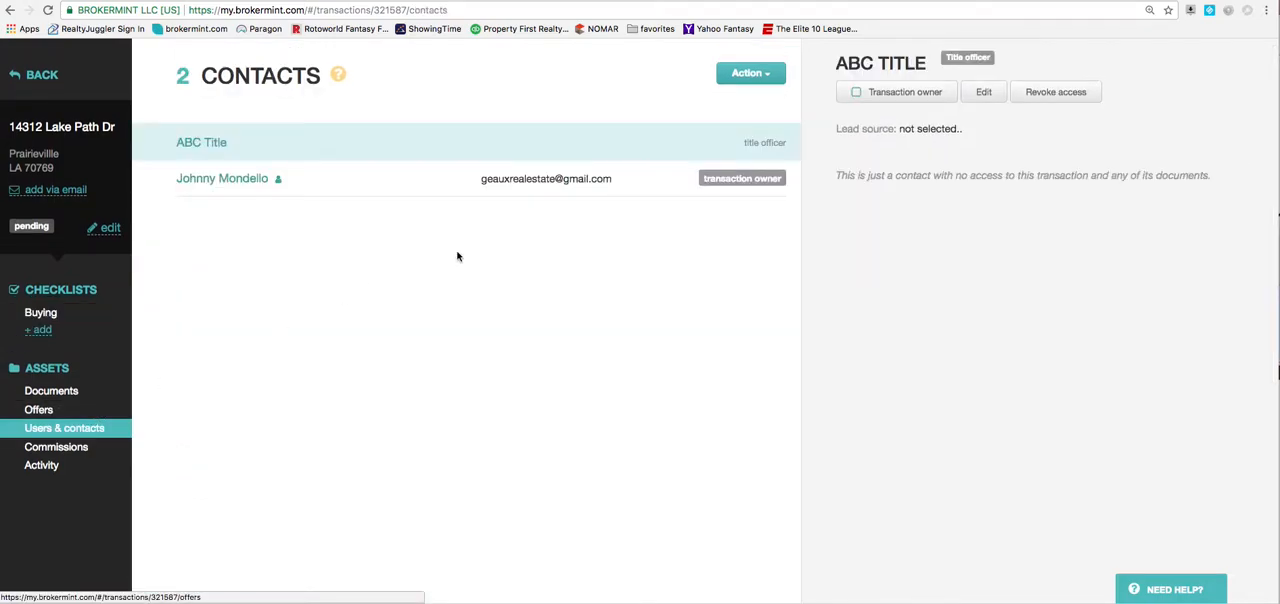
{"action": "left_click", "coordinate": [776, 80]}
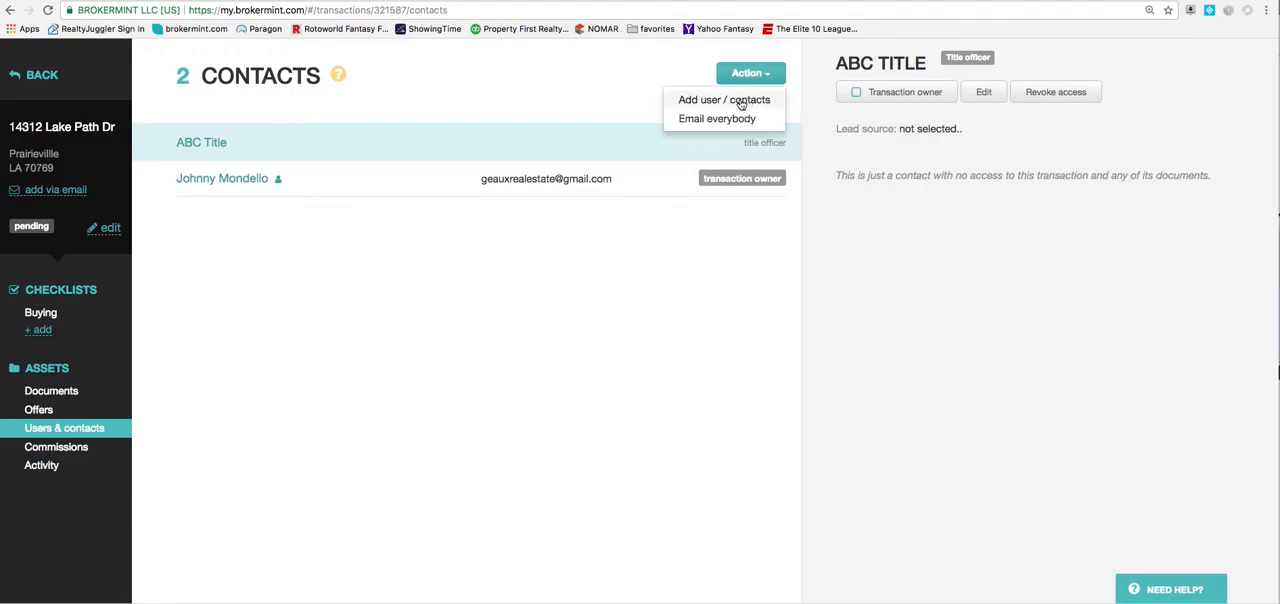
{"action": "left_click", "coordinate": [624, 73]}
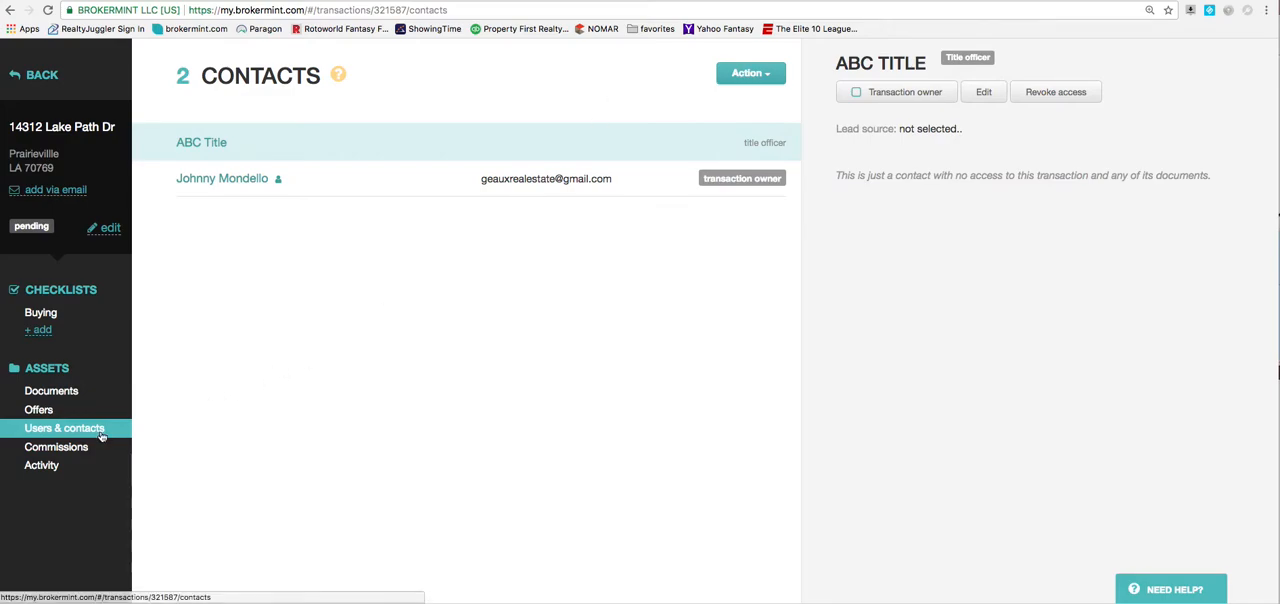
Open the transaction's commissions and change the total gross to a fixed amount of $12,000.
{"action": "left_click", "coordinate": [68, 447]}
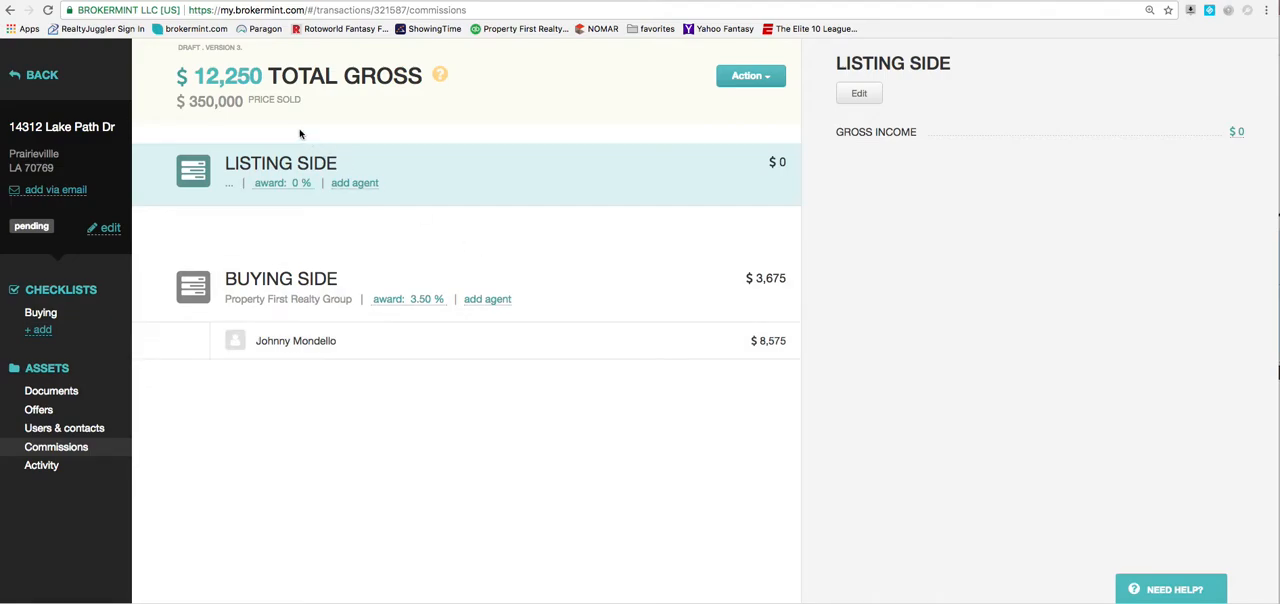
{"action": "left_click", "coordinate": [233, 82]}
{"action": "left_click", "coordinate": [531, 165]}
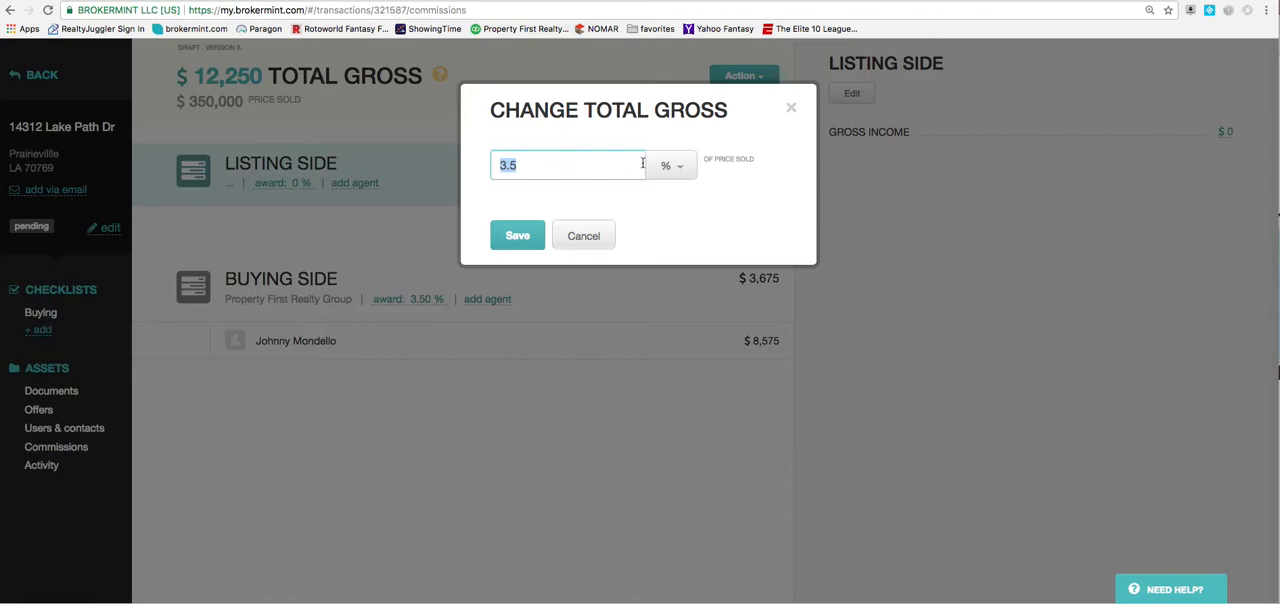
{"action": "type", "text": "12000"}
{"action": "left_click", "coordinate": [683, 166]}
{"action": "left_click", "coordinate": [678, 211]}
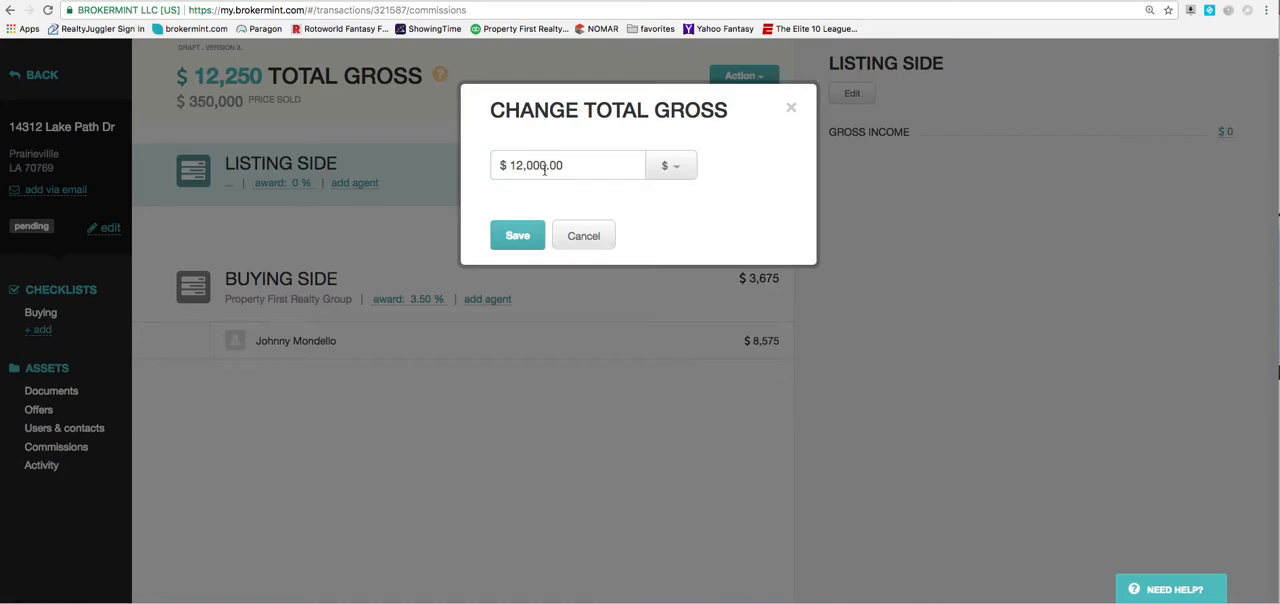
{"action": "left_click", "coordinate": [520, 236]}
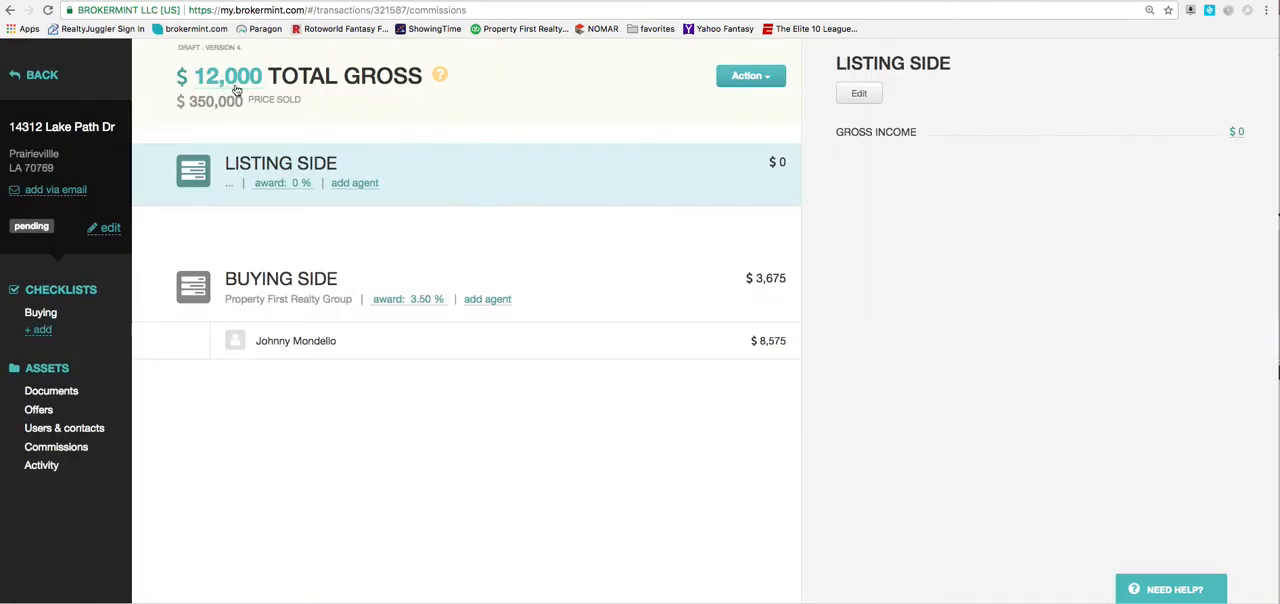
Set the buying side's award to a fixed $12,000 and open its agent's commission breakdown.
{"action": "left_click", "coordinate": [420, 299]}
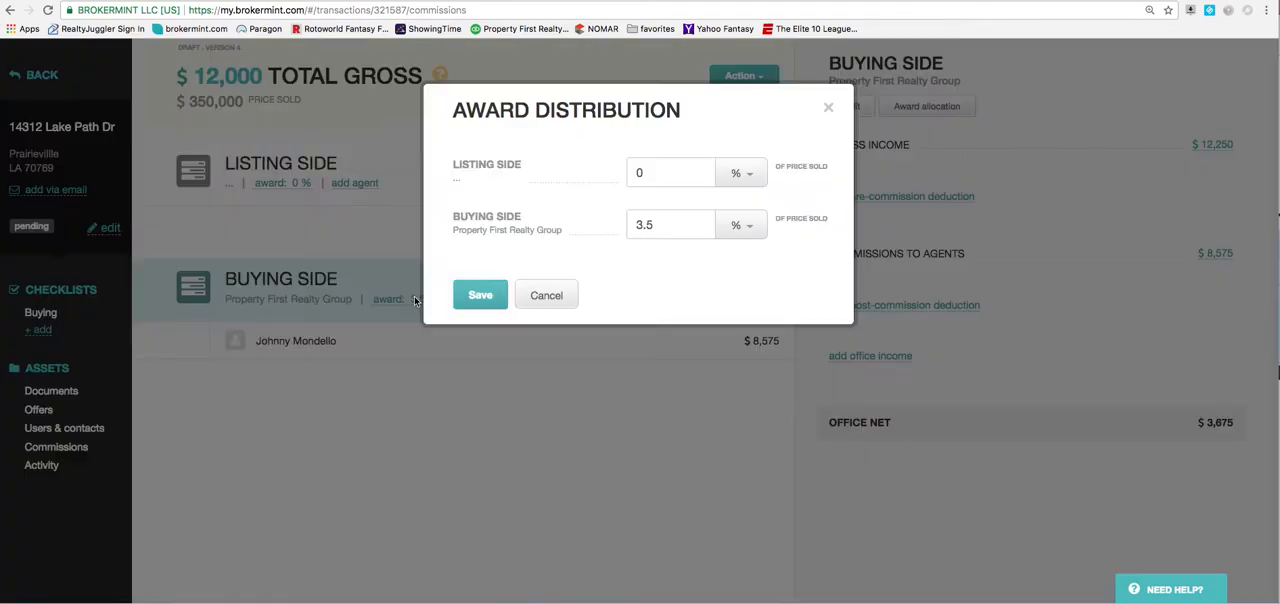
{"action": "double_click", "coordinate": [645, 230]}
{"action": "left_click", "coordinate": [754, 227]}
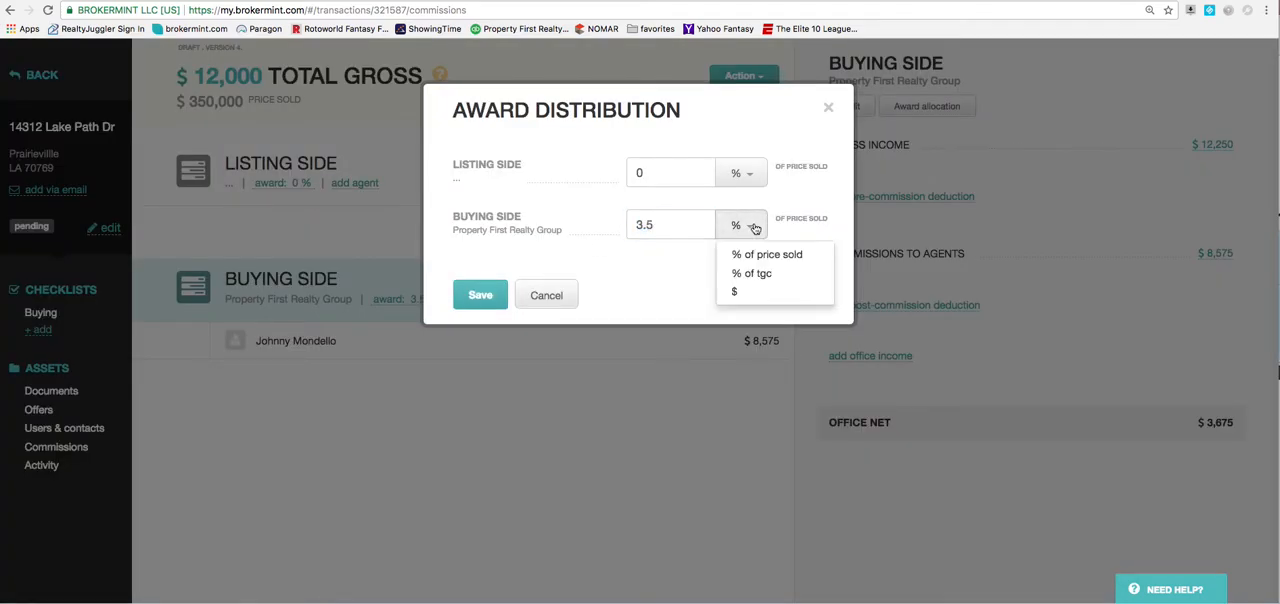
{"action": "left_click", "coordinate": [750, 292]}
{"action": "left_click", "coordinate": [671, 227]}
{"action": "type", "text": "12000"}
{"action": "left_click", "coordinate": [484, 295]}
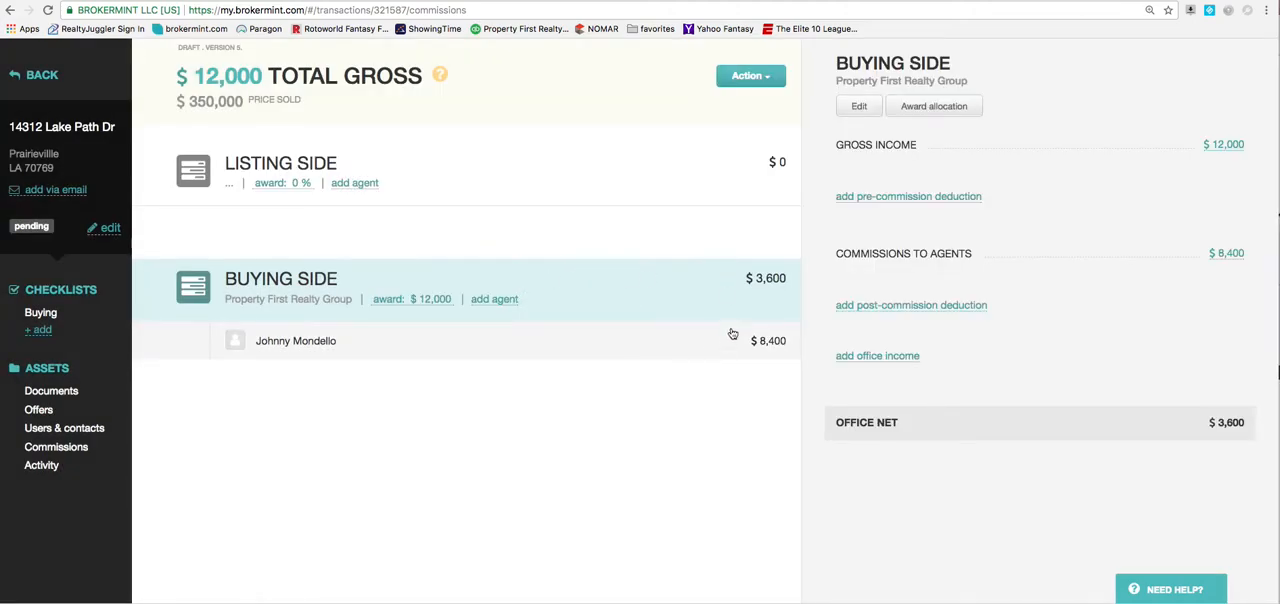
{"action": "left_click", "coordinate": [532, 356]}
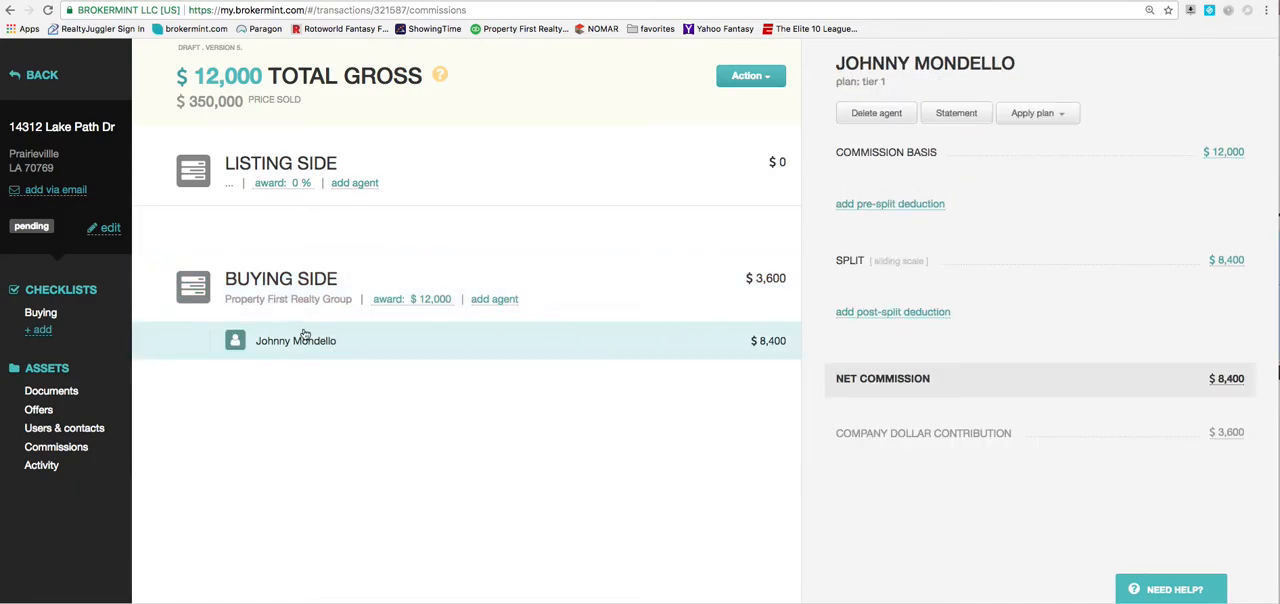
Generate a Commission Disbursement Authorization form from the transaction's commissions, keeping both contacts and the itemized agent and office payouts included.
{"action": "left_click", "coordinate": [84, 449]}
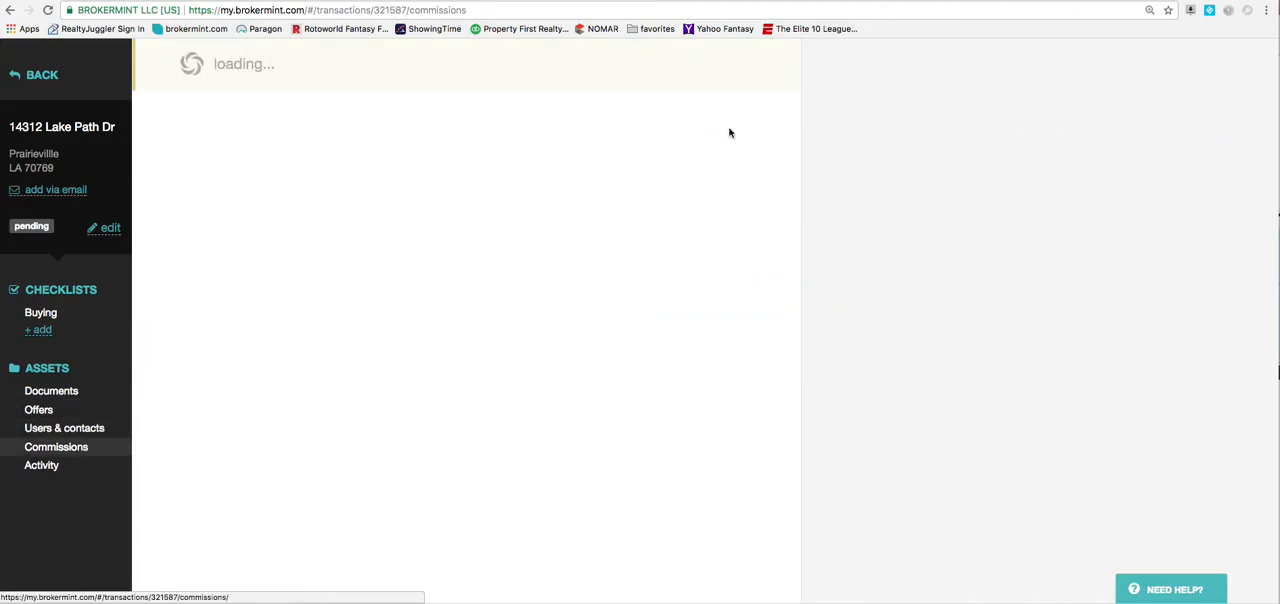
{"action": "left_click", "coordinate": [758, 77]}
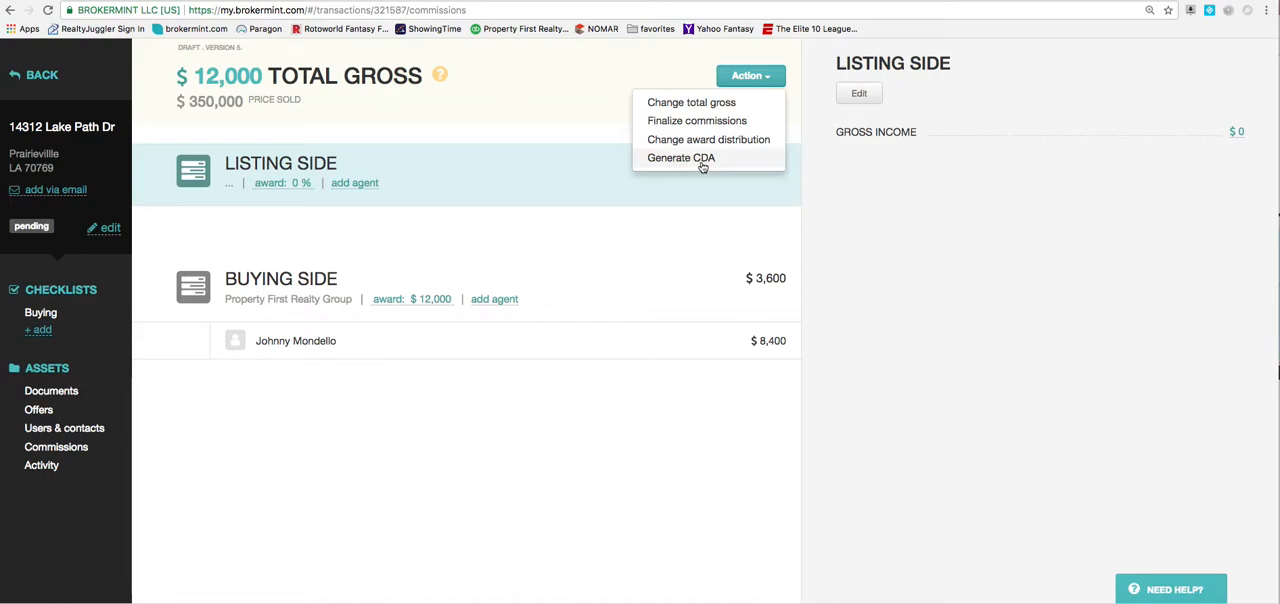
{"action": "left_click", "coordinate": [703, 165]}
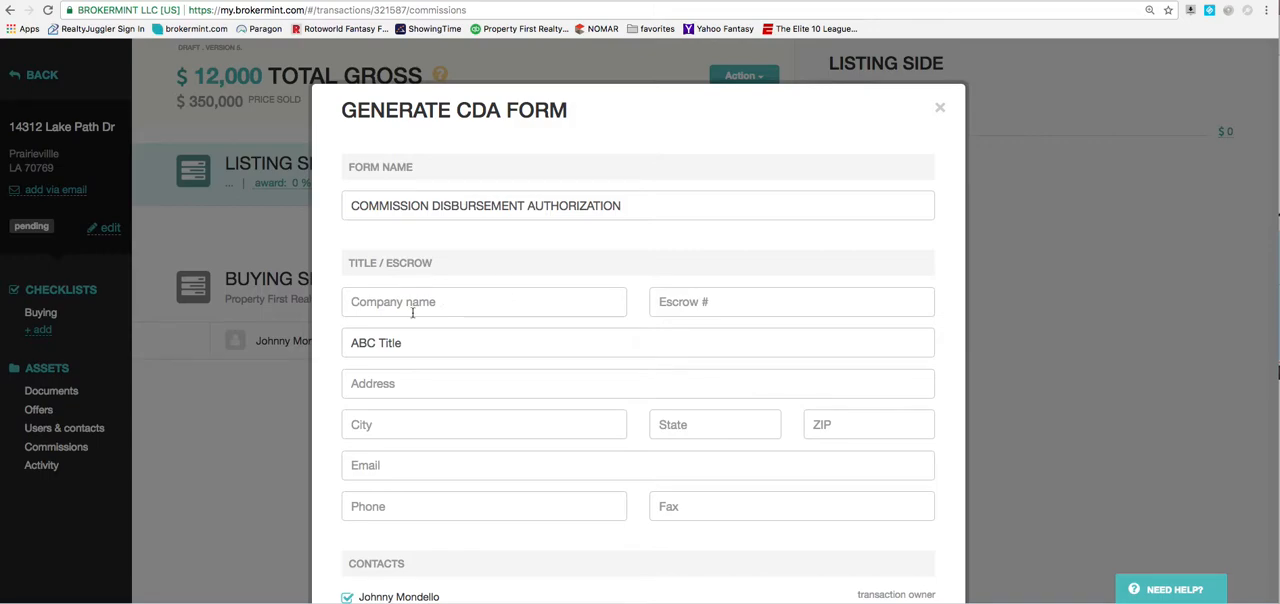
{"action": "scroll", "coordinate": [640, 300], "scroll_direction": "down", "scroll_amount": 2}
{"action": "scroll", "coordinate": [608, 292], "scroll_direction": "down", "scroll_amount": 10}
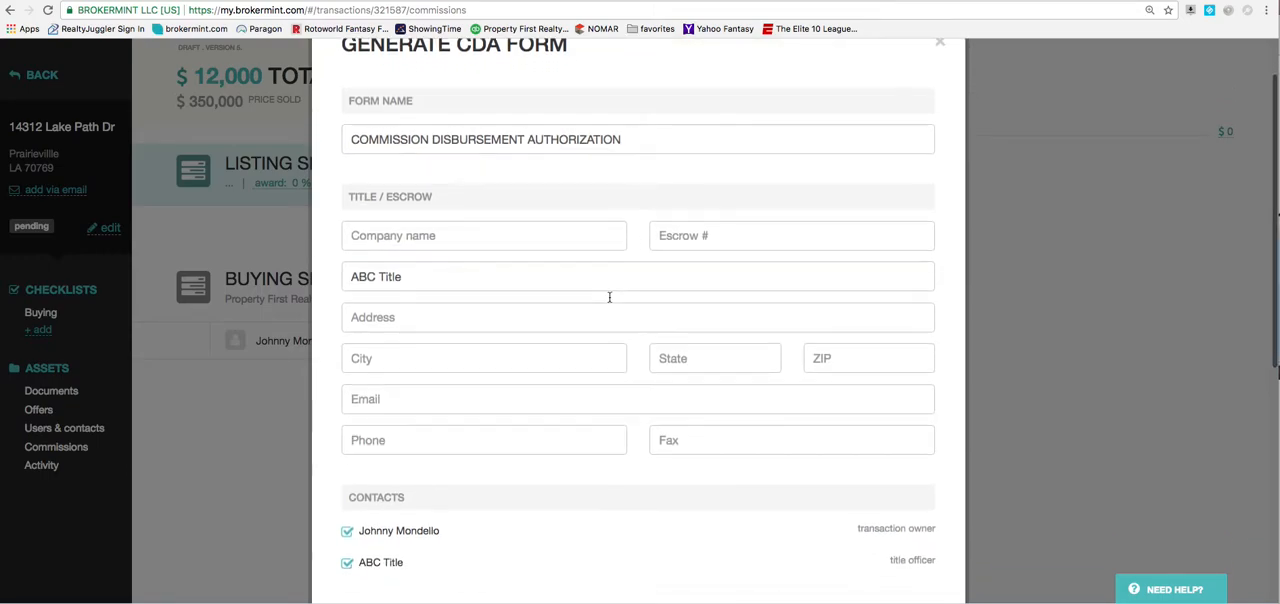
{"action": "scroll", "coordinate": [664, 288], "scroll_direction": "up", "scroll_amount": 5}
{"action": "scroll", "coordinate": [678, 246], "scroll_direction": "down", "scroll_amount": 2}
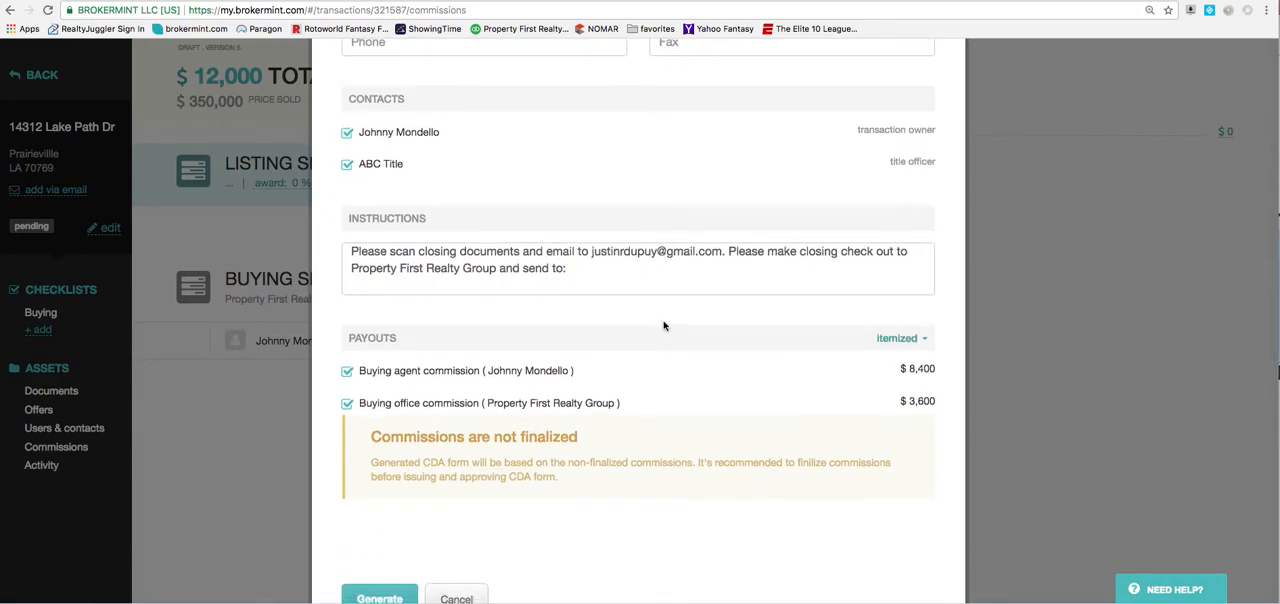
{"action": "scroll", "coordinate": [710, 320], "scroll_direction": "down", "scroll_amount": 2}
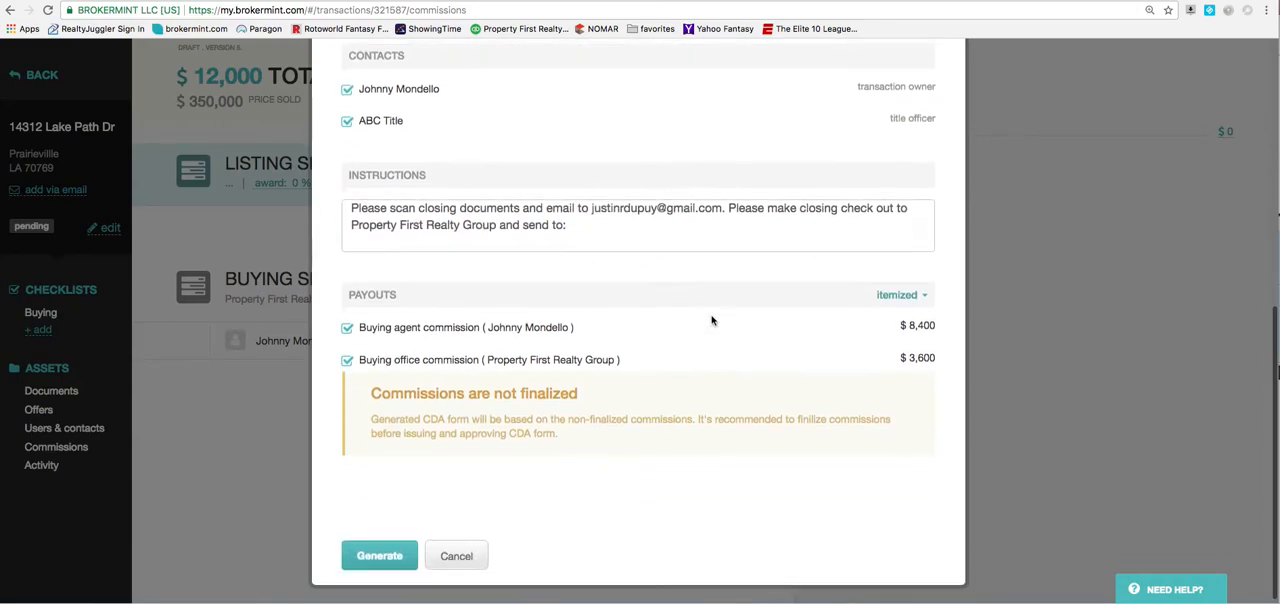
{"action": "left_click", "coordinate": [403, 545]}
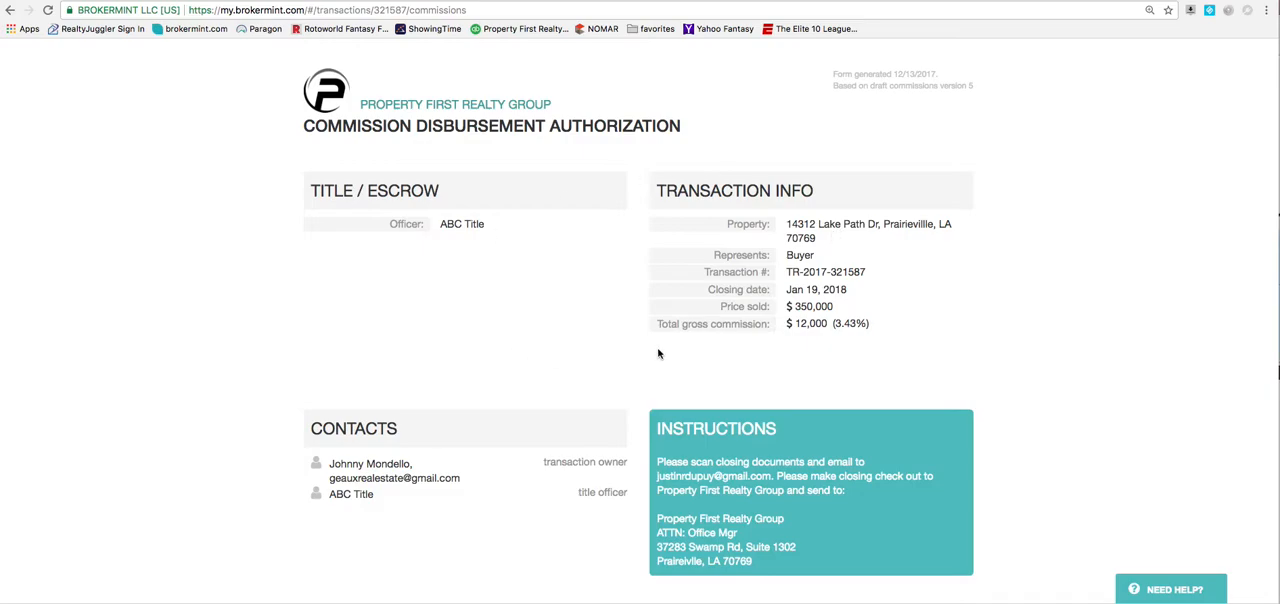
Review the generated Commission Disbursement Authorization through to its end, including the mailing instructions, and close it to return to the commissions.
{"action": "scroll", "coordinate": [658, 353], "scroll_direction": "down", "scroll_amount": 1}
{"action": "left_click_drag", "start_coordinate": [659, 399], "coordinate": [895, 443]}
{"action": "left_click", "coordinate": [675, 308]}
{"action": "scroll", "coordinate": [615, 150], "scroll_direction": "up", "scroll_amount": 1}
{"action": "scroll", "coordinate": [597, 366], "scroll_direction": "down", "scroll_amount": 6}
{"action": "left_click", "coordinate": [324, 562]}
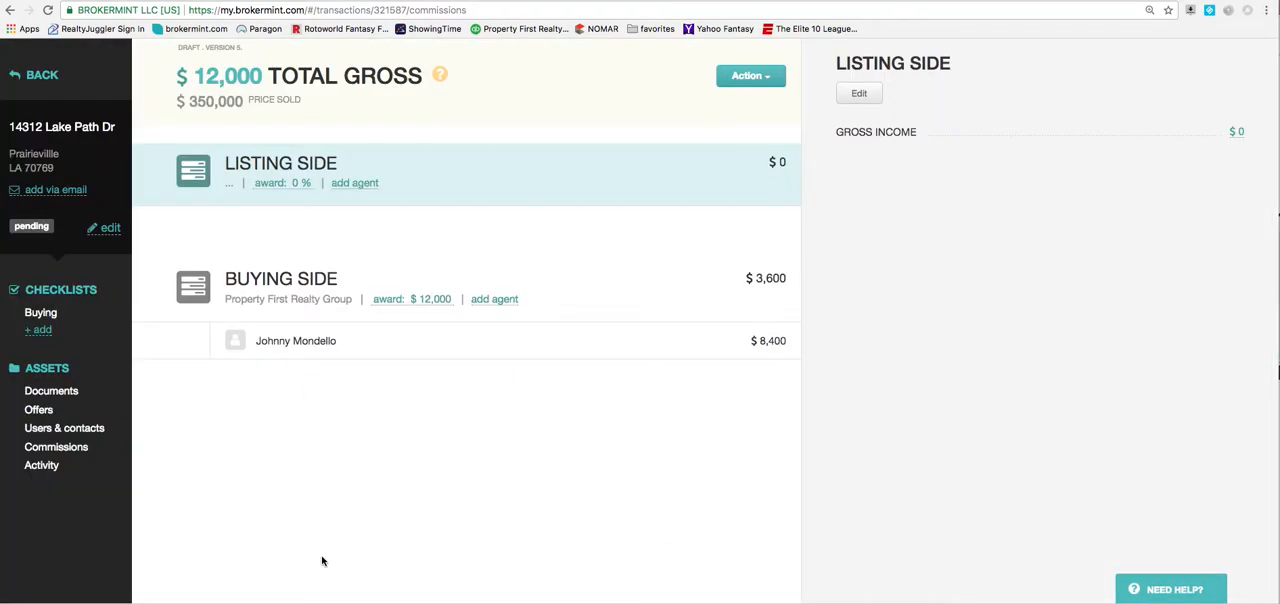